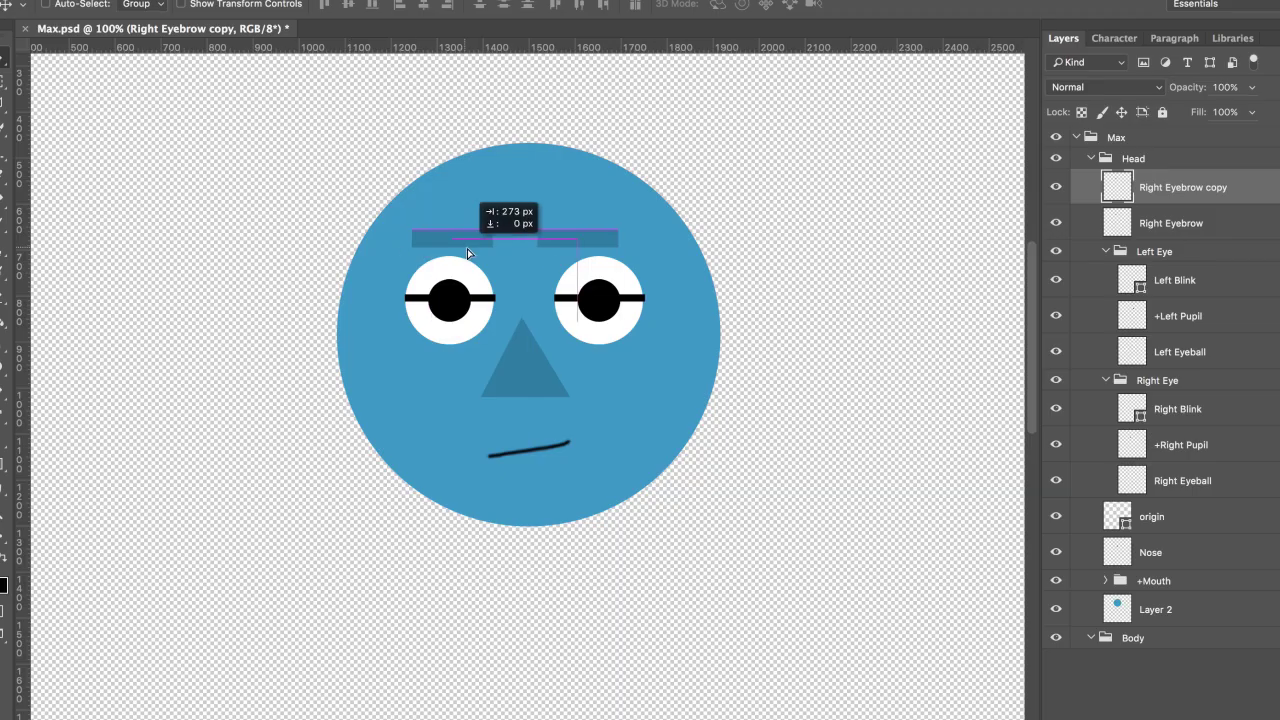
Preview the Max puppet tracking the camera, with Face behavior strengths at 25%.
drag(471, 257, 488, 254)
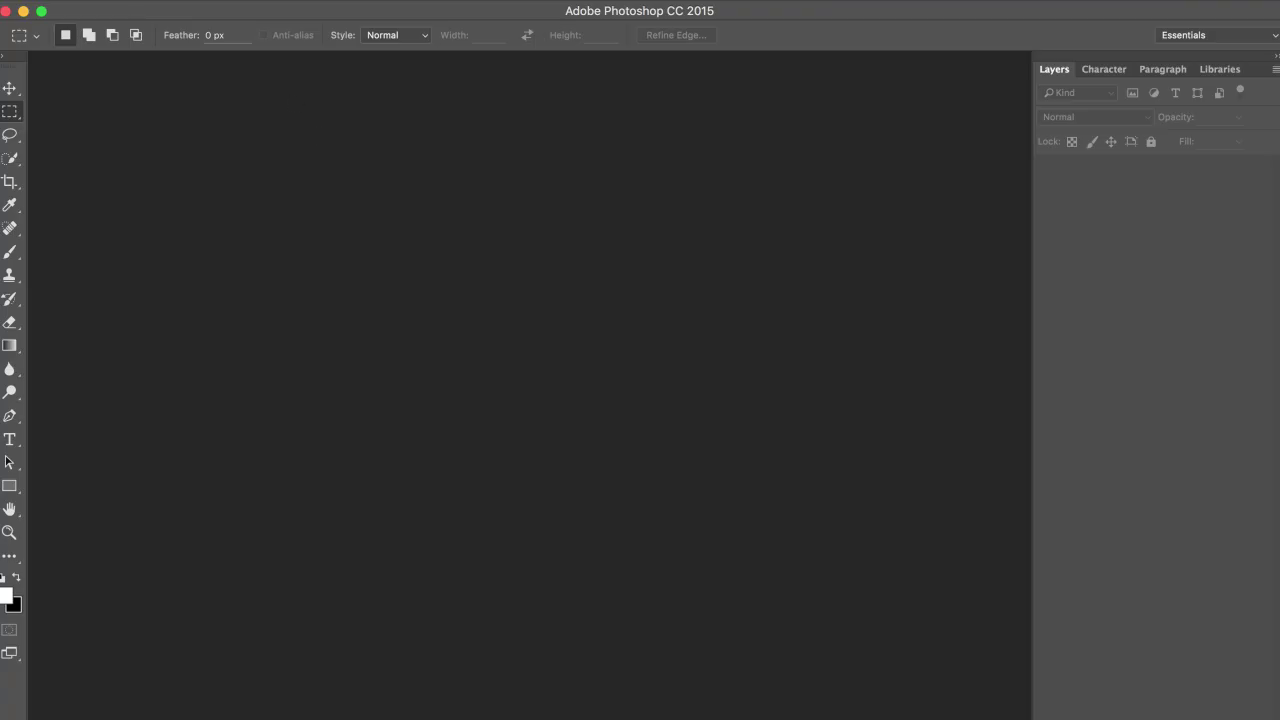
Create a new 3000 × 3000 px transparent document and zoom out to fit the canvas.
click(150, 0)
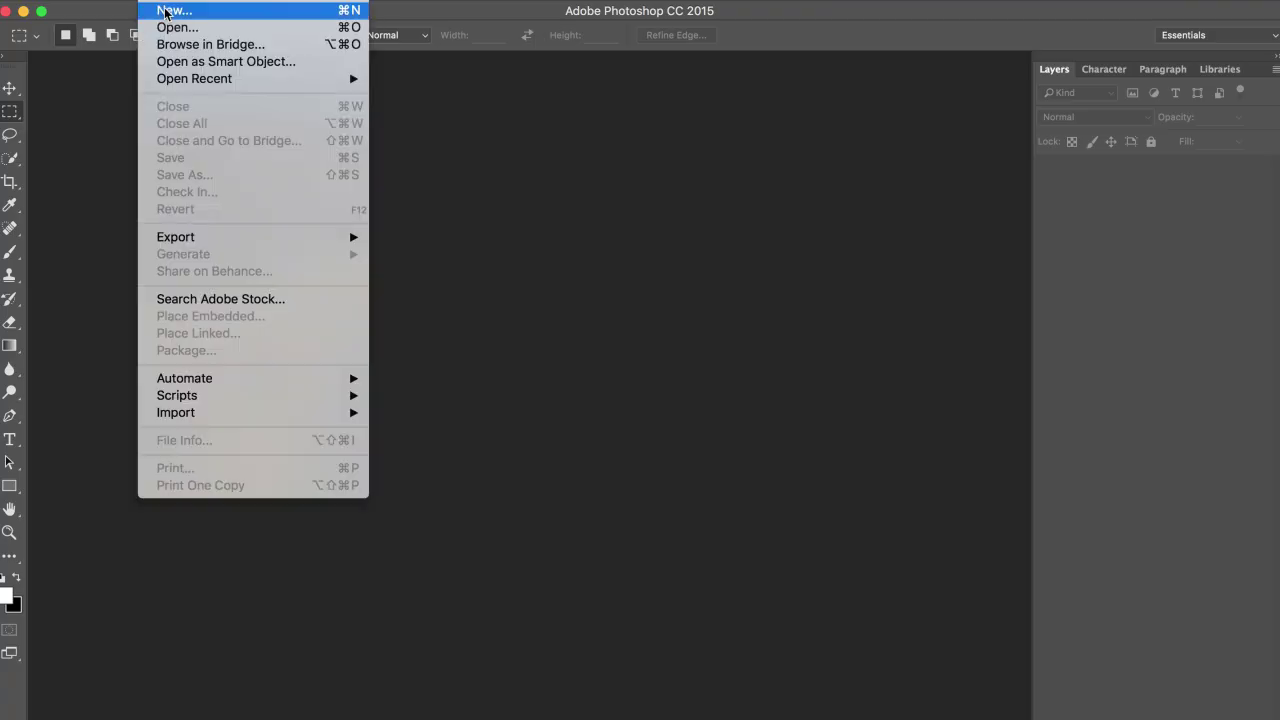
click(171, 9)
drag(565, 271, 500, 270)
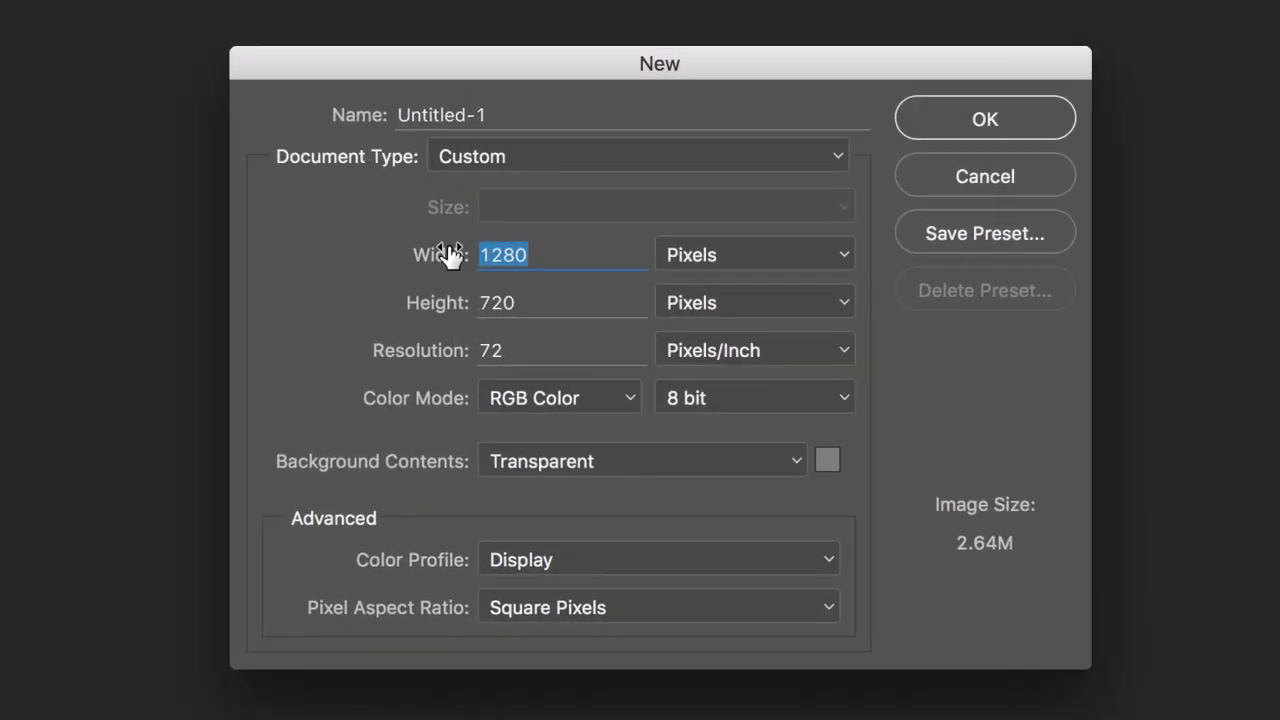
text(3000)
key(Tab)
text(300)
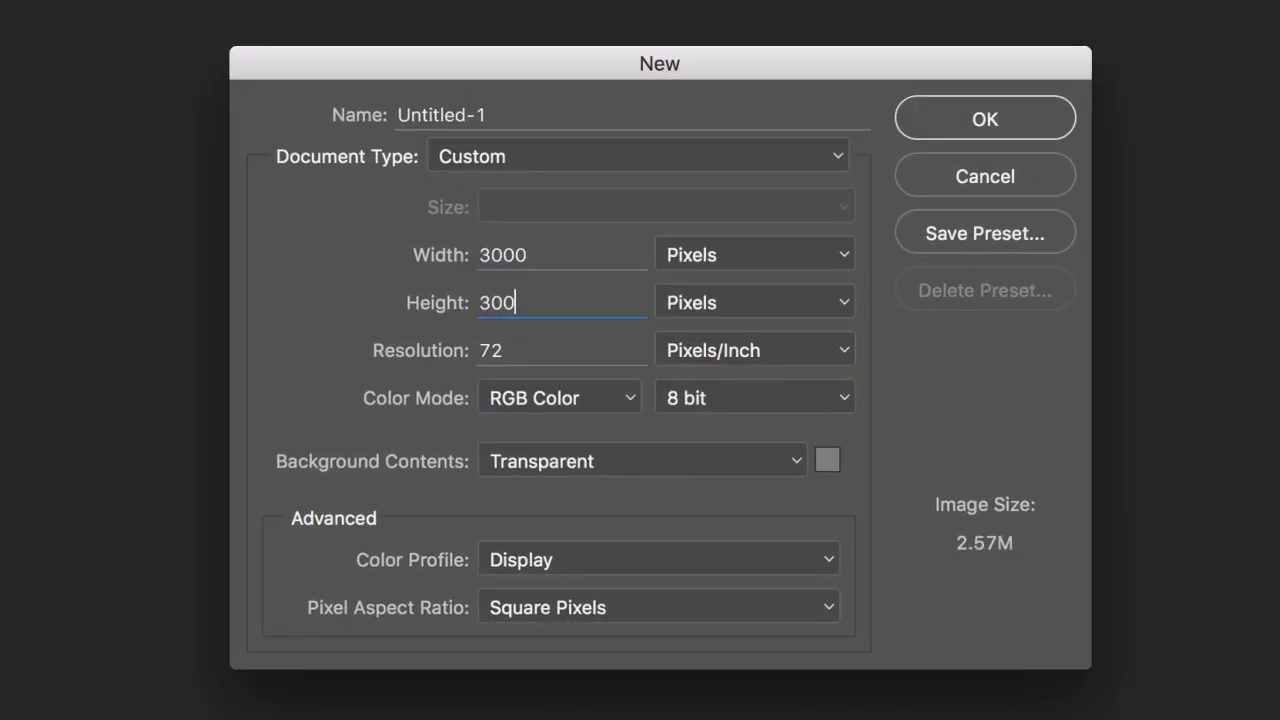
text(0)
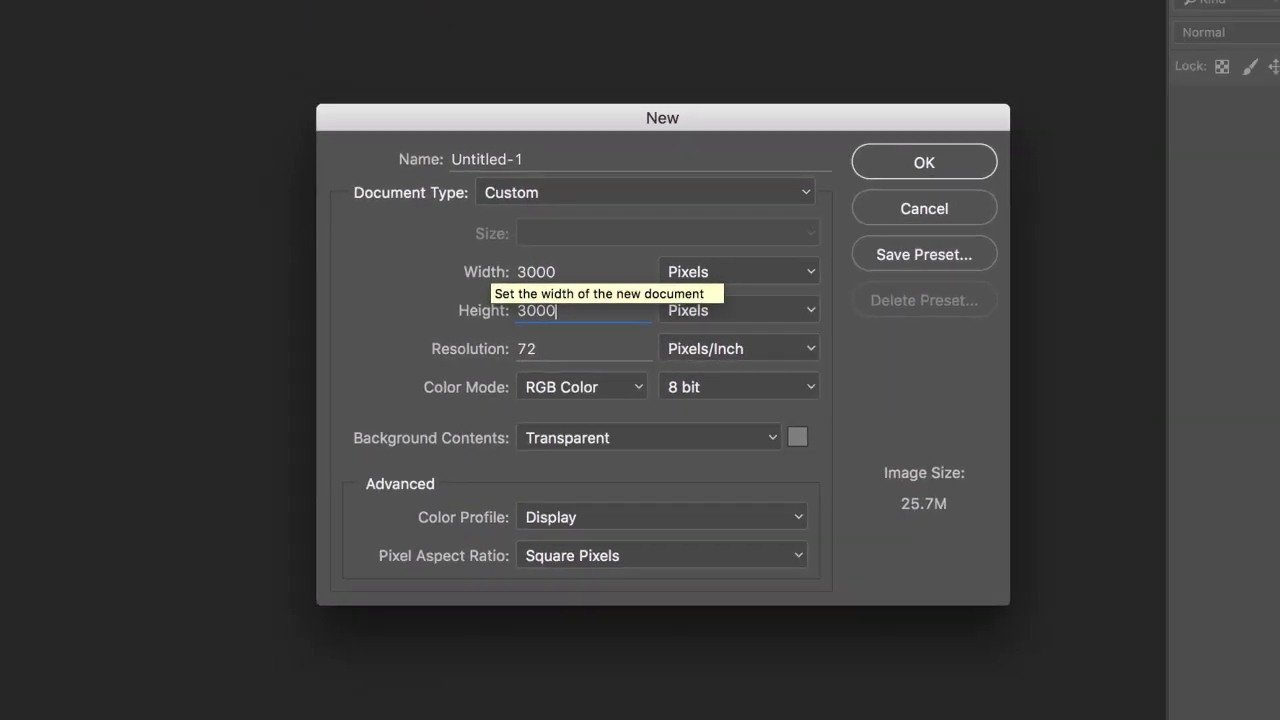
key(Return)
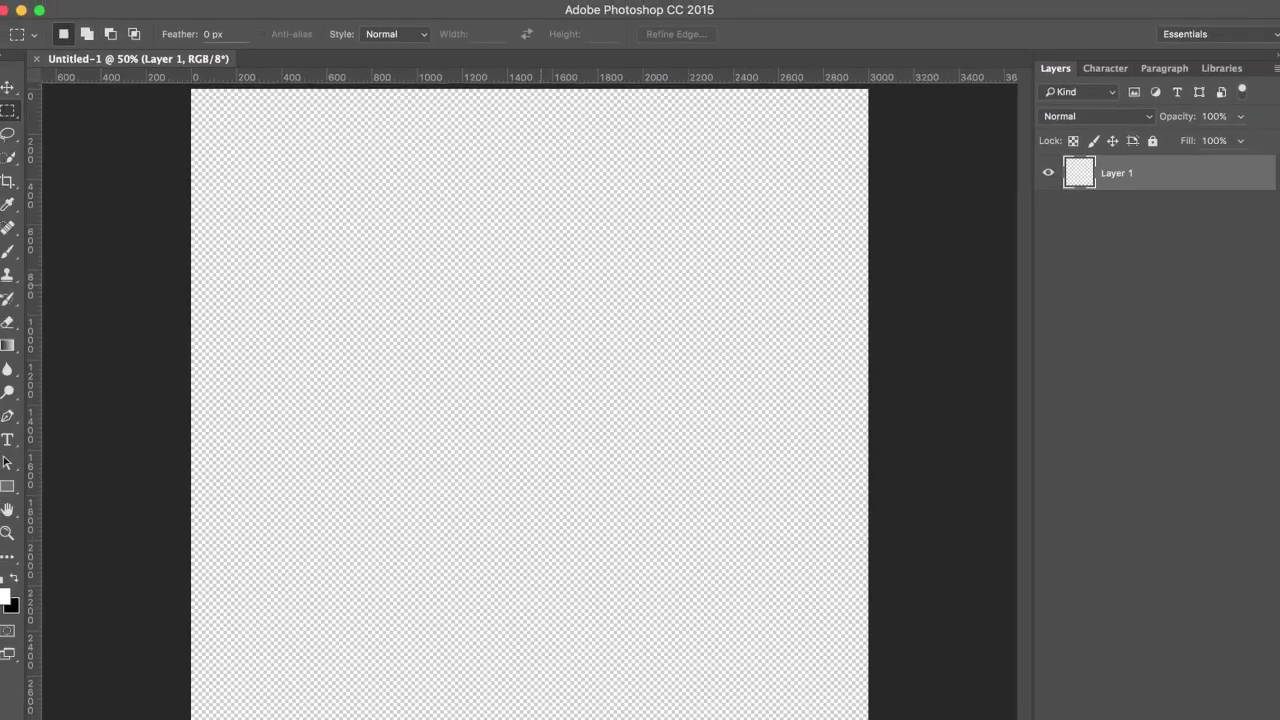
key(super+minus)
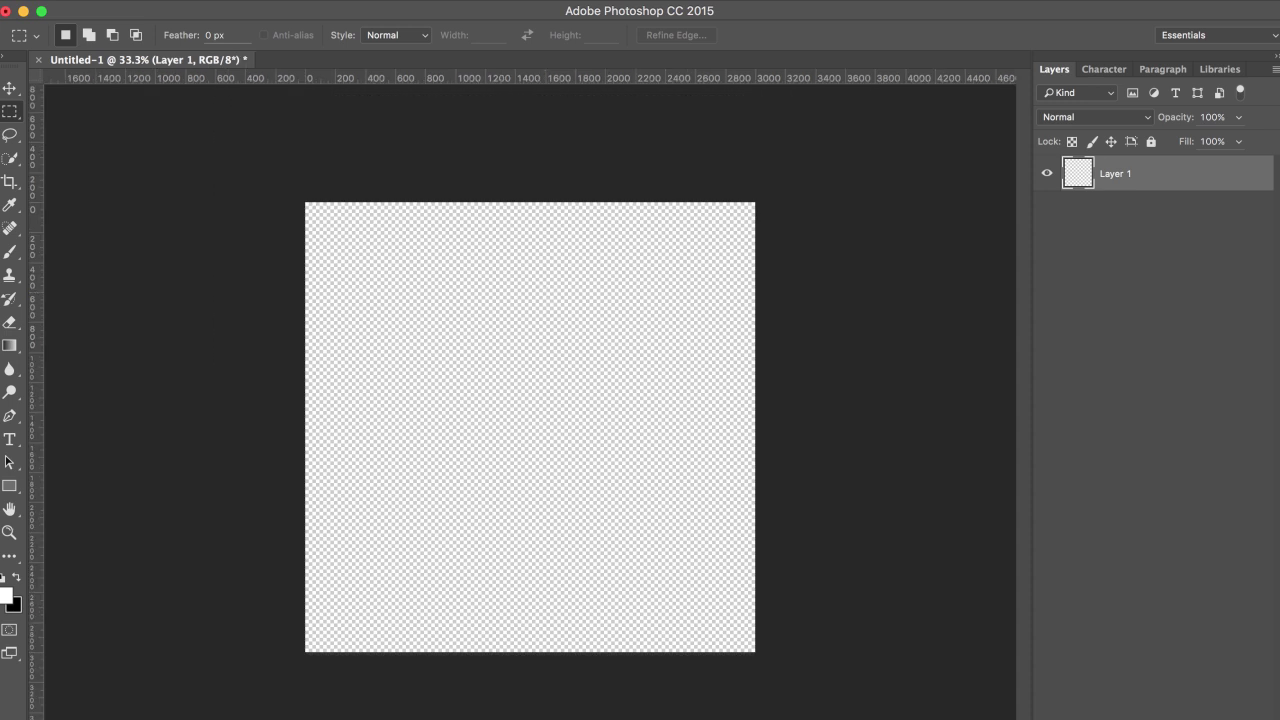
Create layer groups, name the top one Max, and move the other two groups inside it.
key(super+g)
key(super+g)
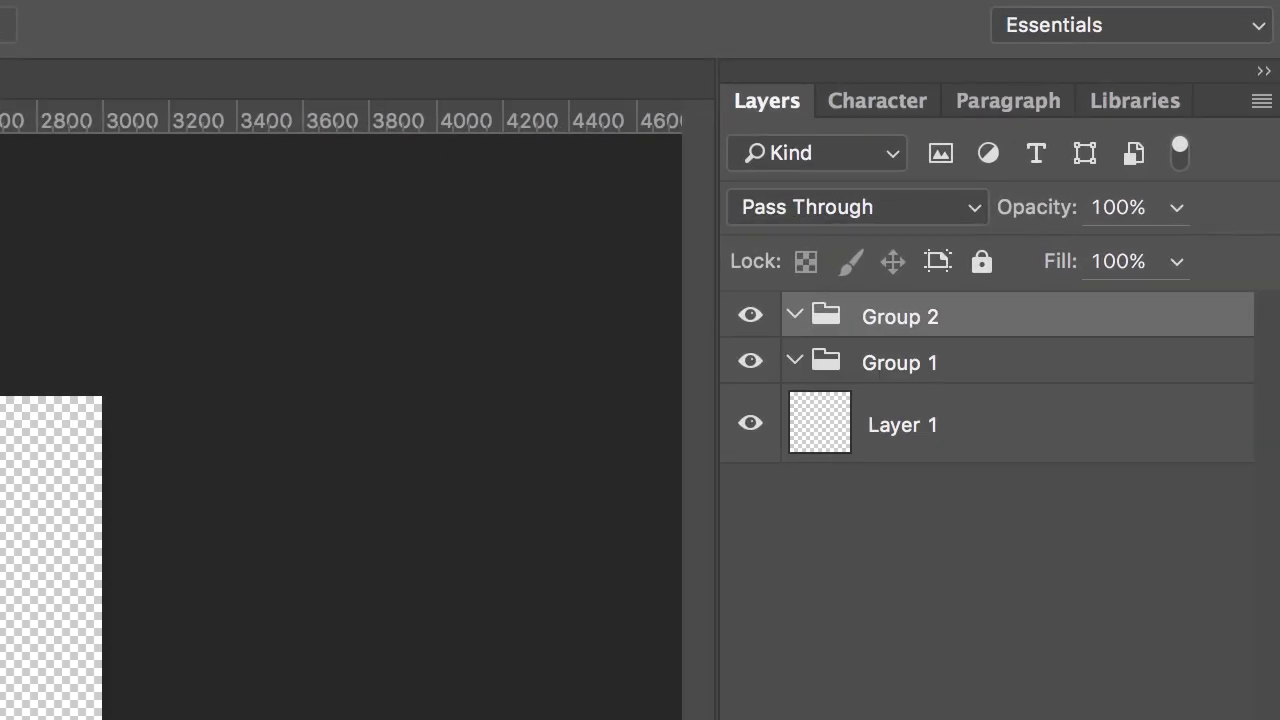
key(super+g)
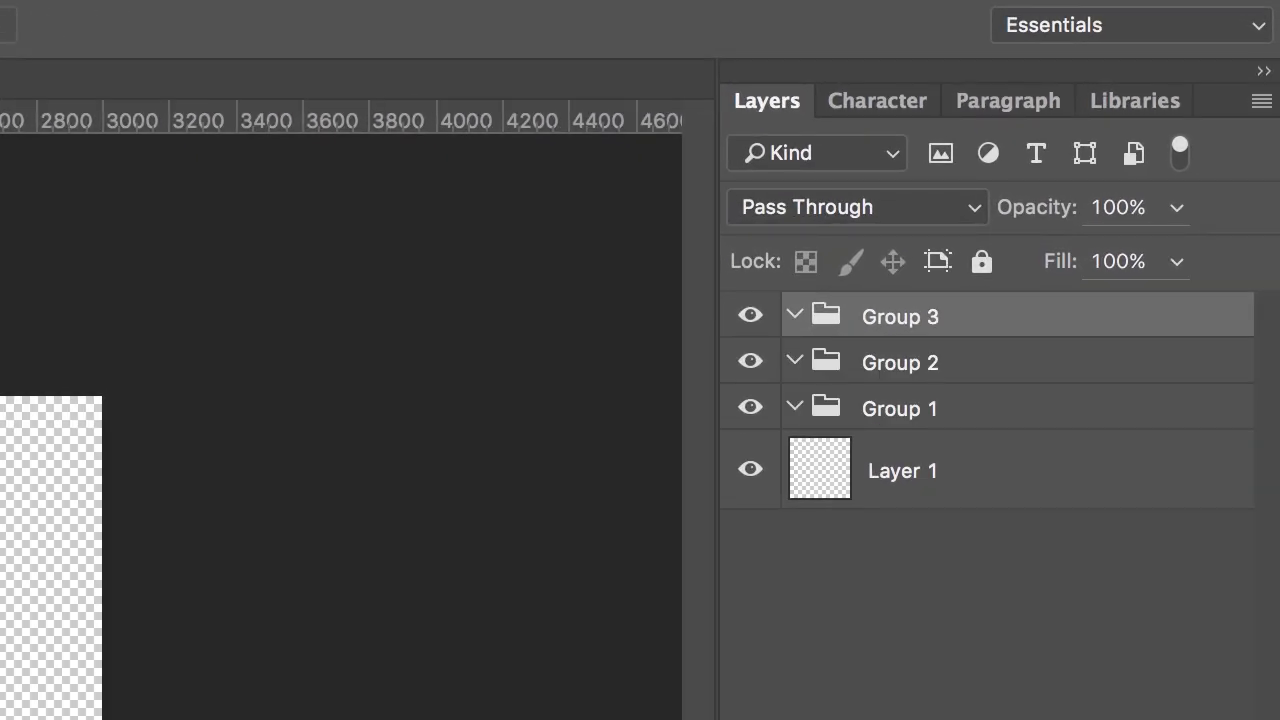
double_click(905, 317)
text(Max)
key(Return)
click(900, 408)
shift+click(914, 355)
drag(914, 355, 914, 330)
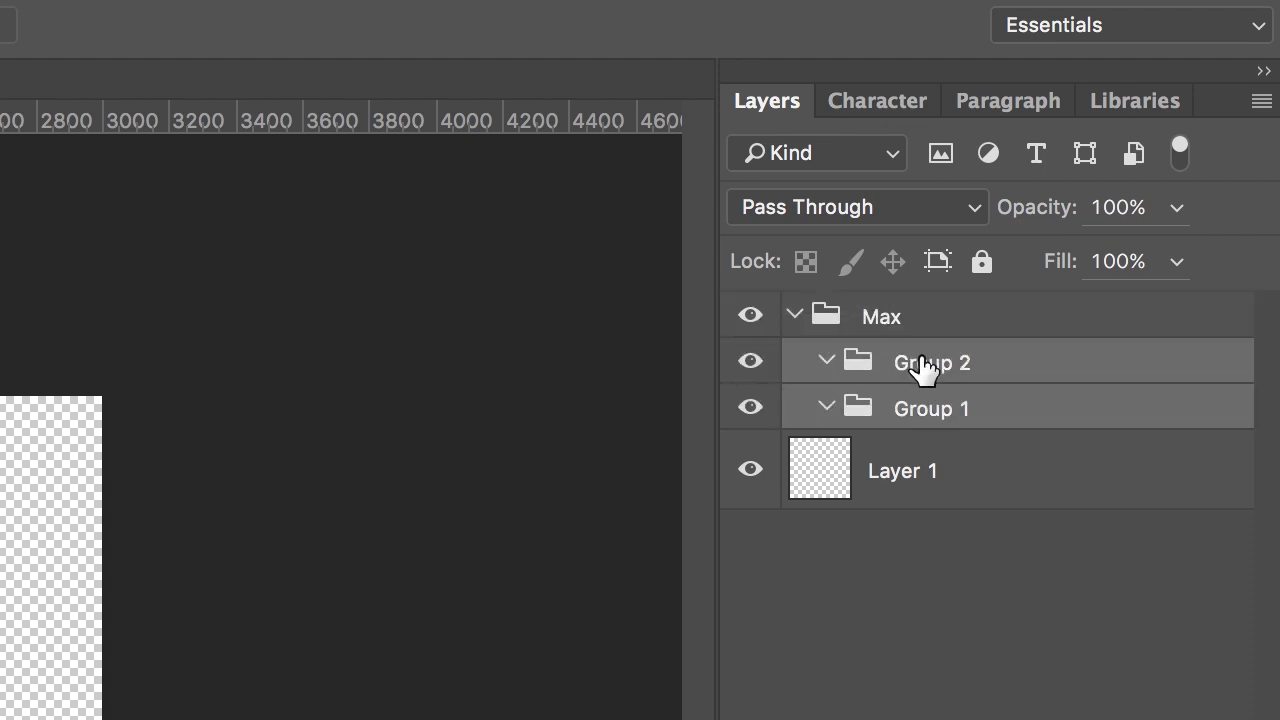
Rename the nested groups Head and Body, and add a new empty layer inside Head.
double_click(922, 362)
text(Head)
key(Tab)
text(Body)
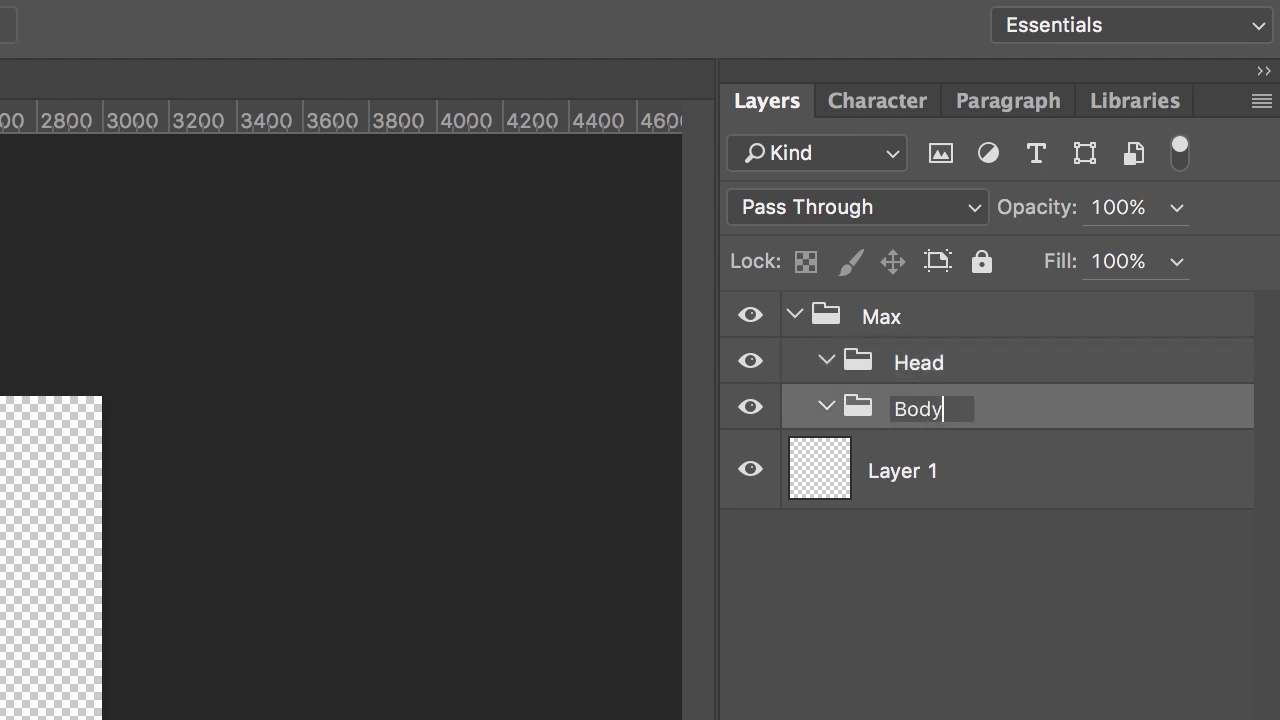
key(Return)
key(ctrl+alt+shift+n)
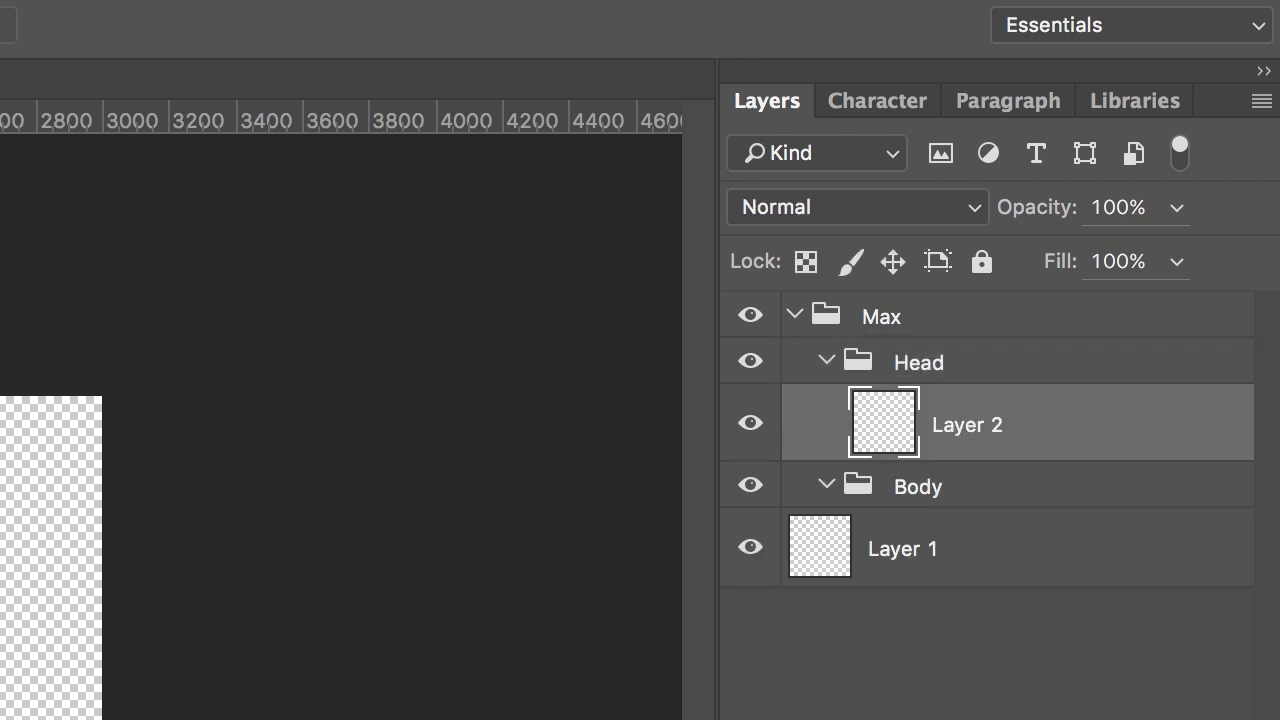
Fill a circular selection with blue on Layer 2 to form the head, then deselect.
drag(443, 256, 586, 398)
key(g)
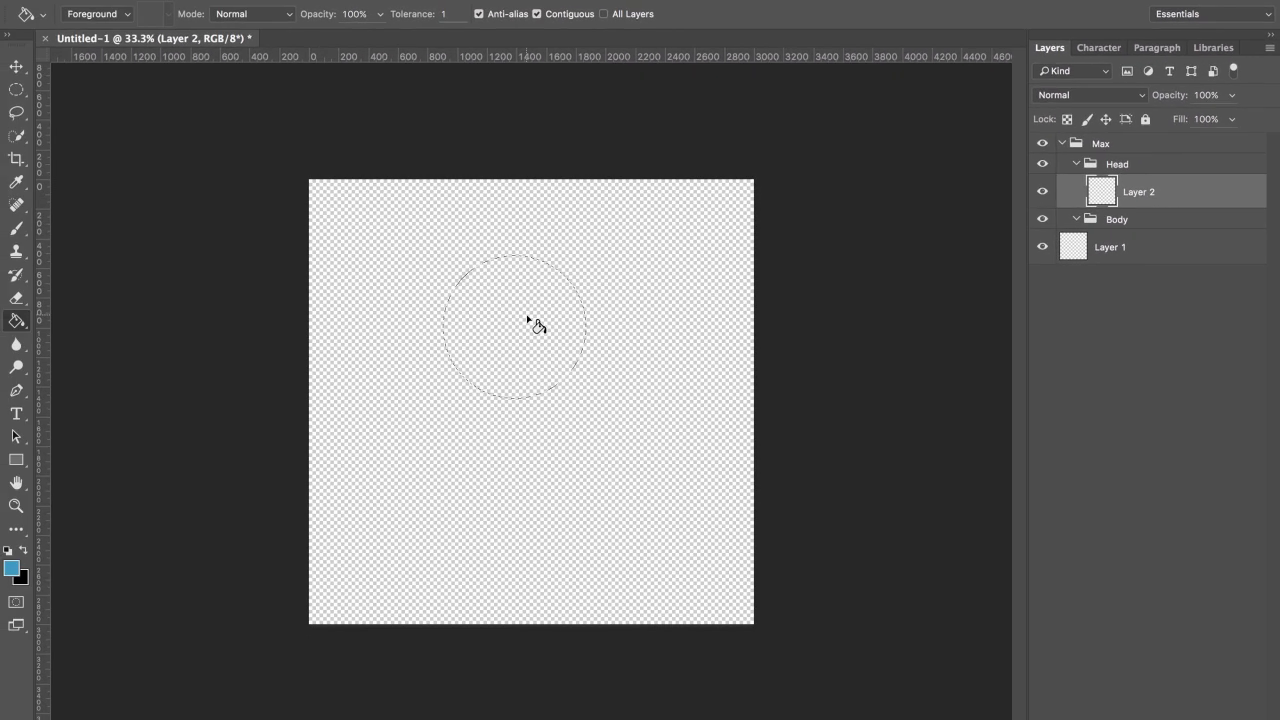
click(526, 316)
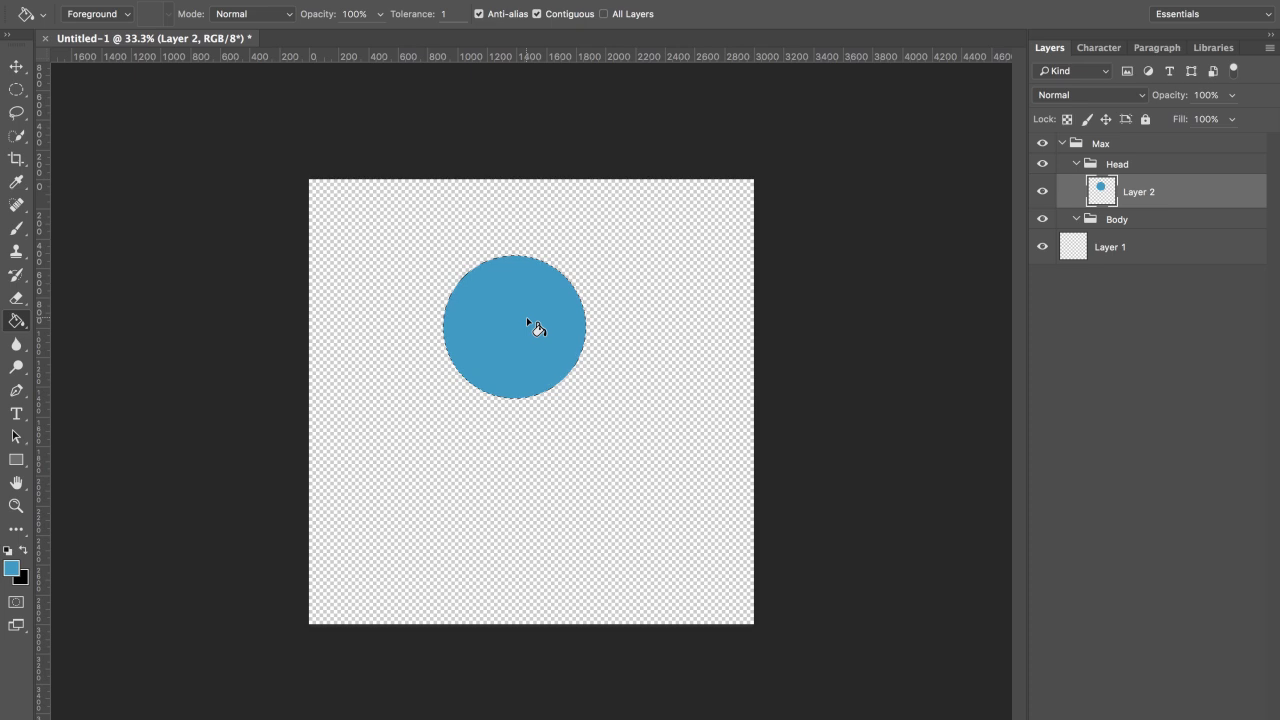
key(ctrl+d)
Add a Pen shape layer with a single anchor point and name it origin.
key(ctrl+alt+shift+n)
click(16, 390)
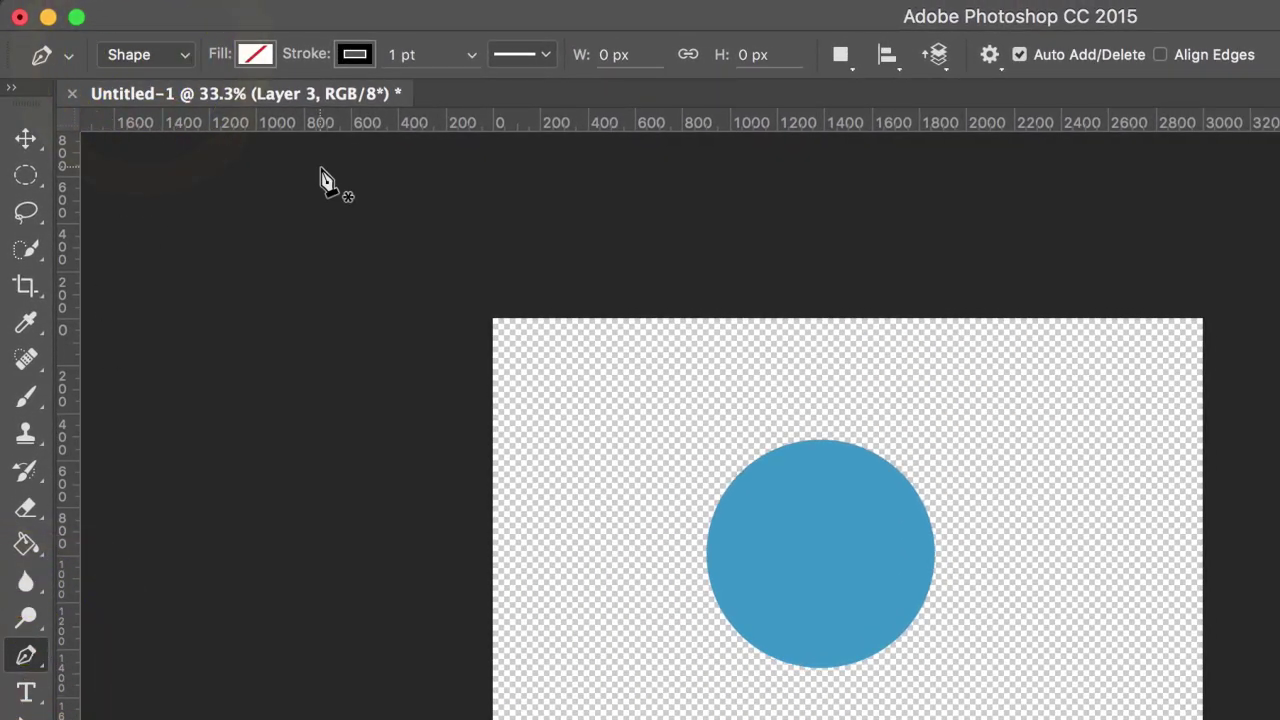
click(818, 653)
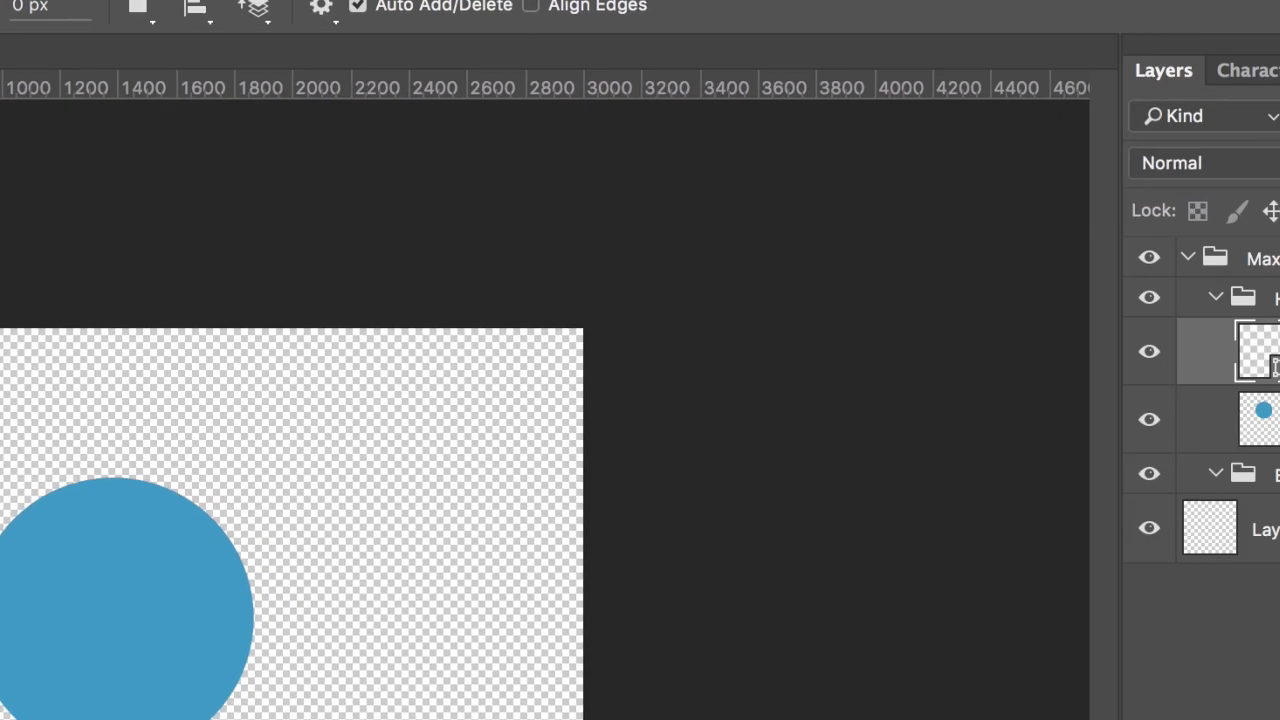
double_click(996, 366)
text(origin)
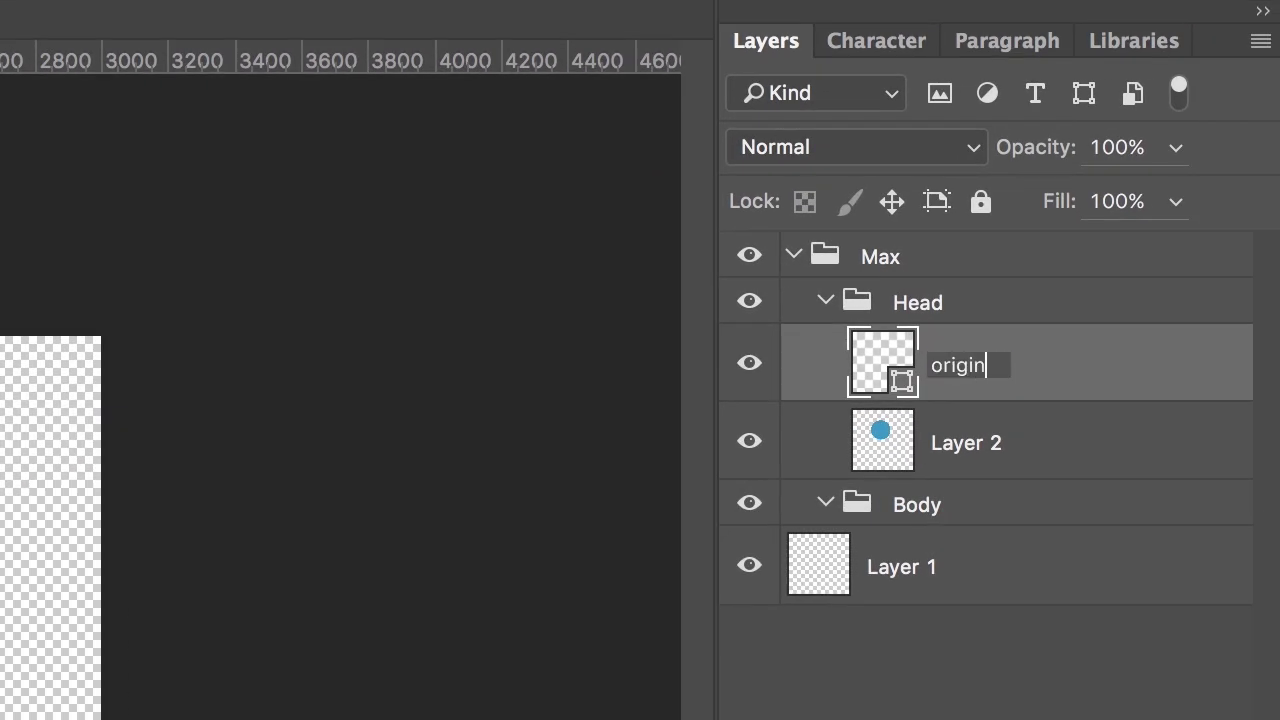
key(Return)
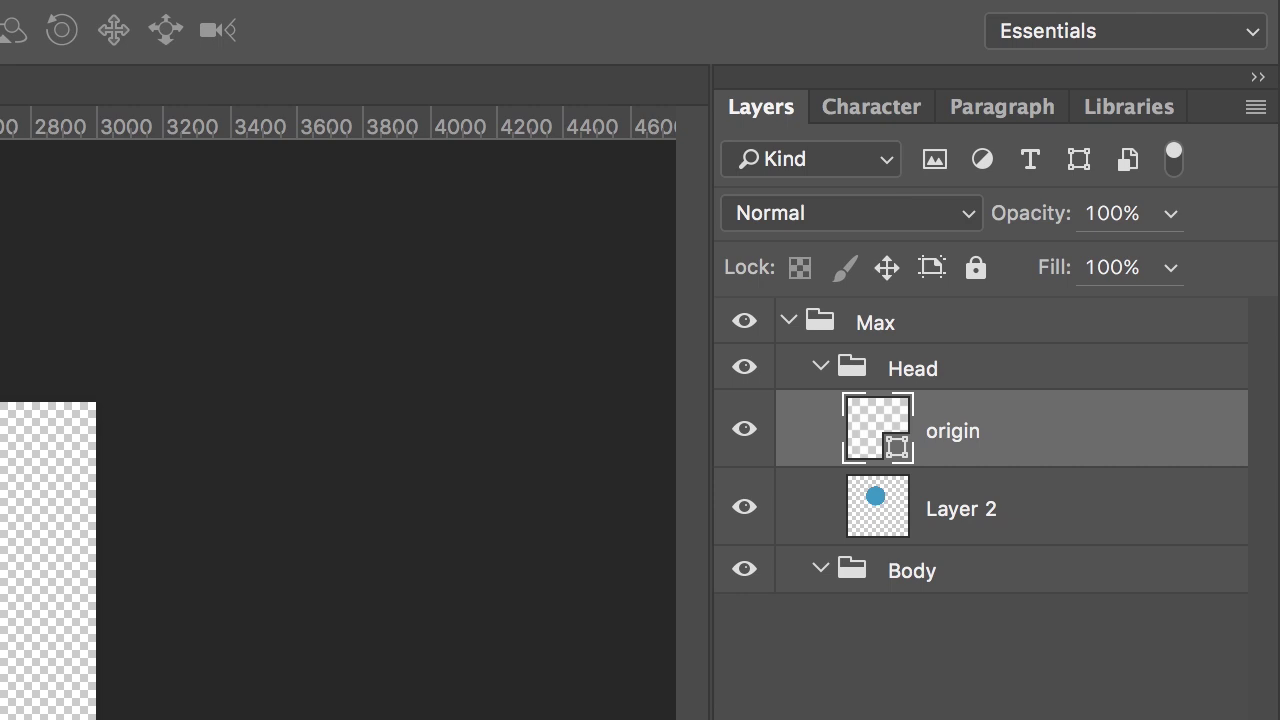
Create a new group inside Head named Right Eye.
key(super+g)
double_click(963, 415)
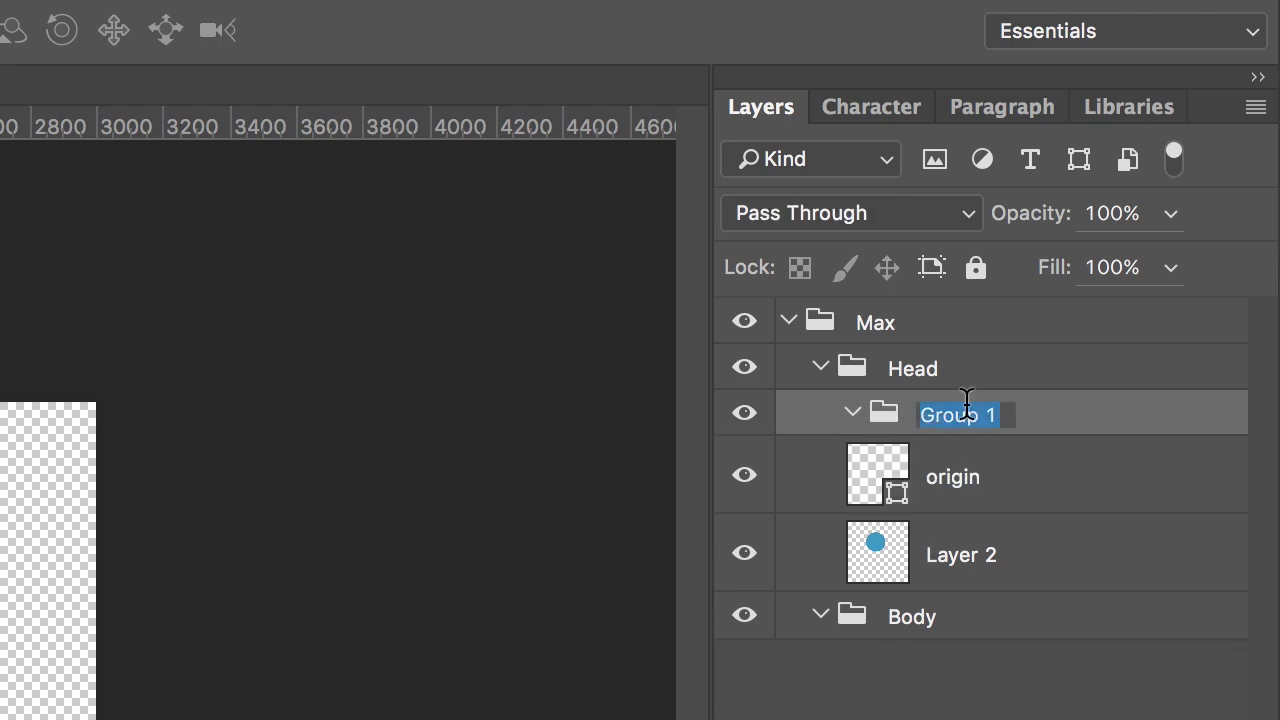
text(Right Eye)
key(Return)
Fill a small white circle on a new layer and name it Right Eyeball.
key(super+shift+alt+n)
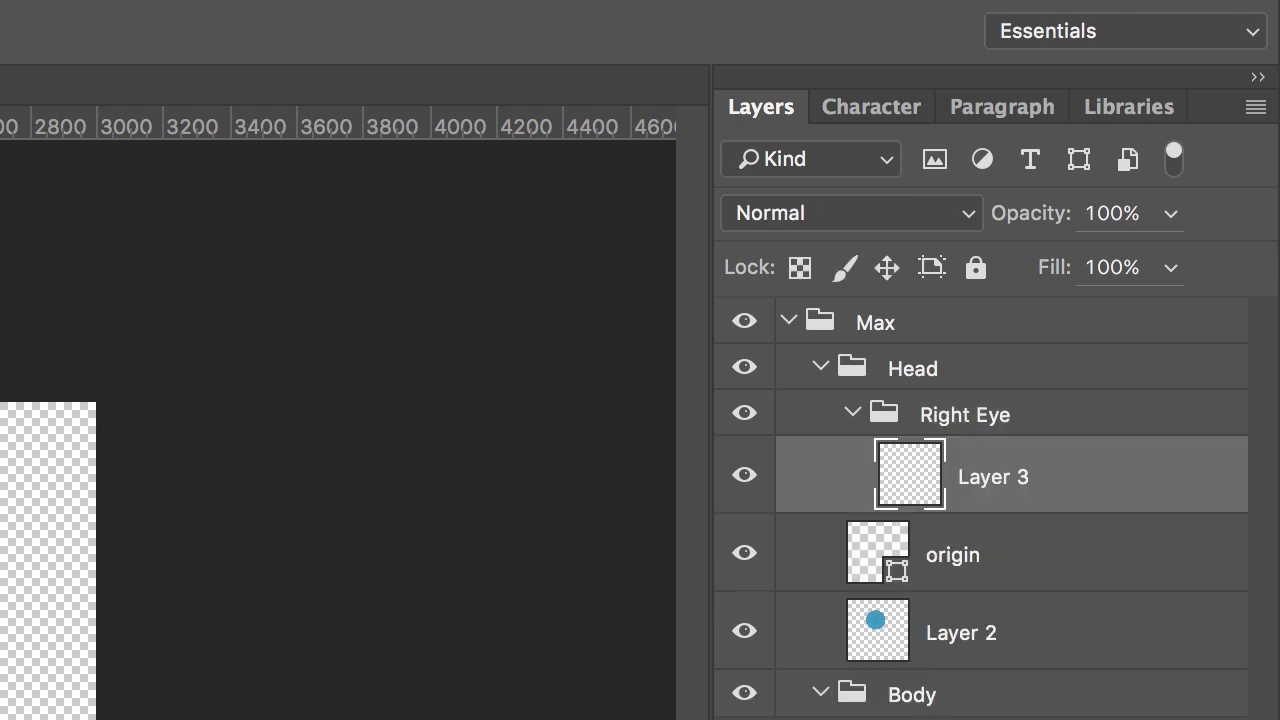
click(179, 460)
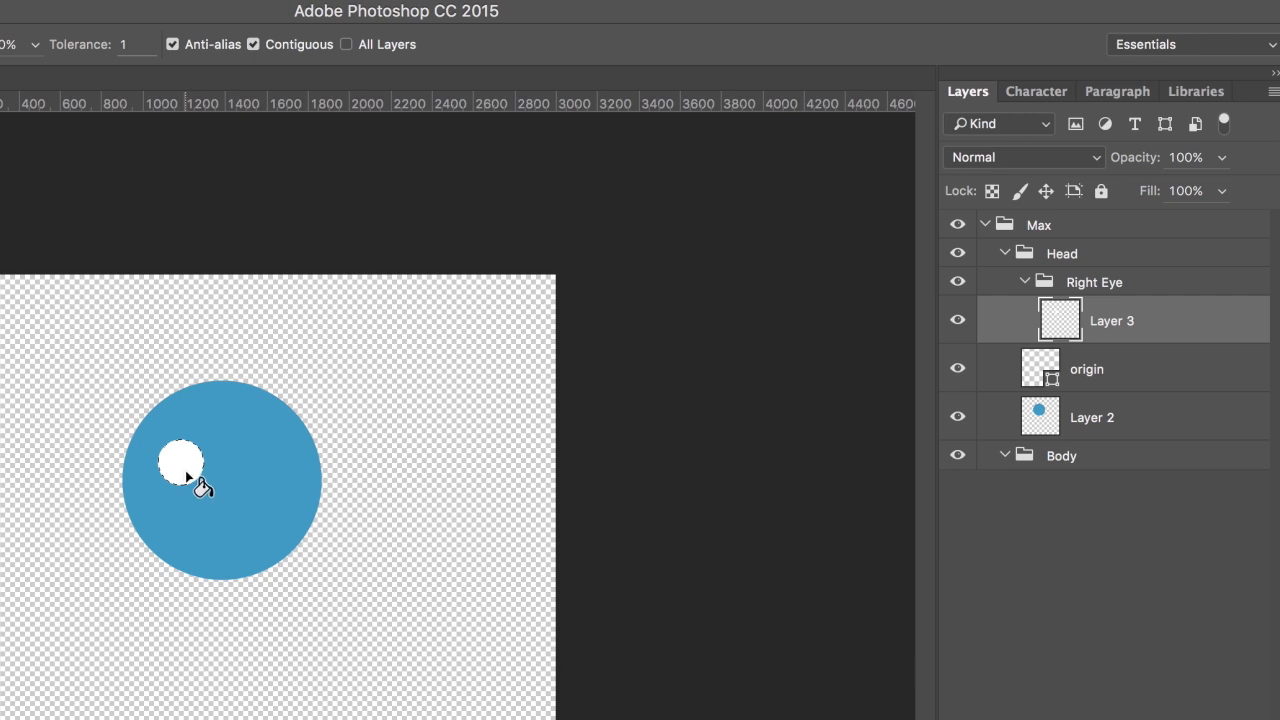
key(super+d)
double_click(1112, 320)
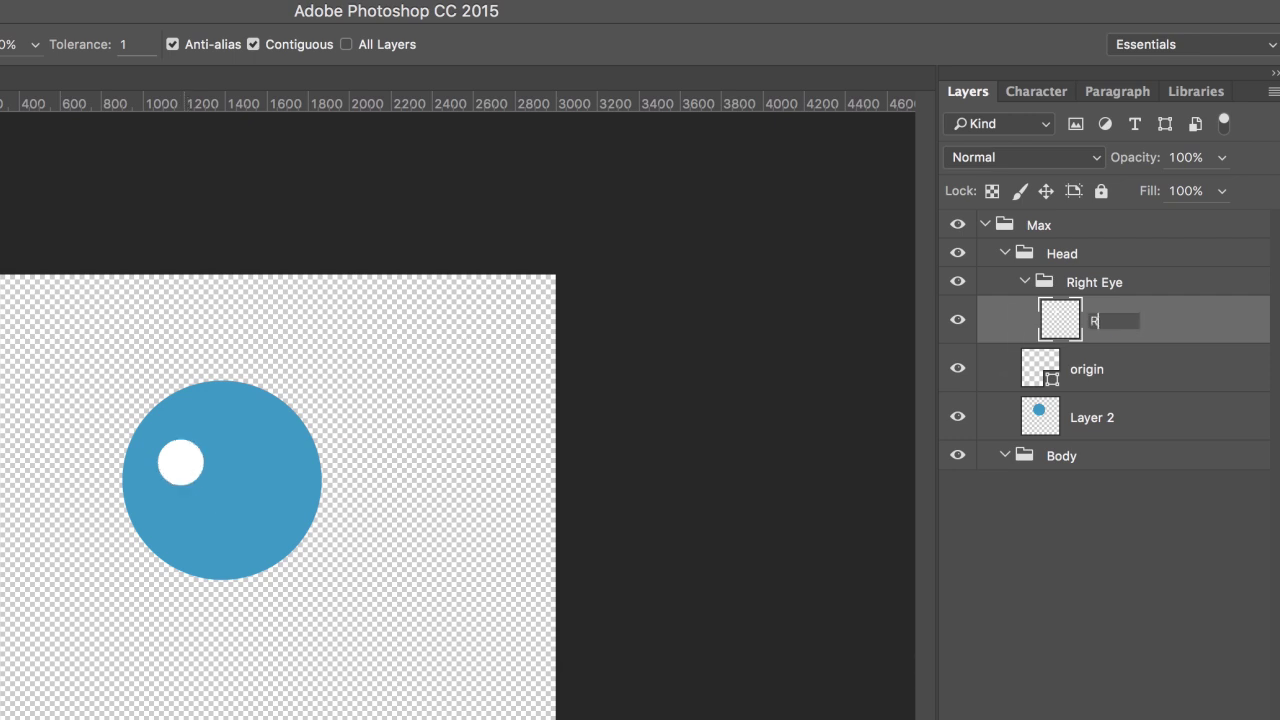
text(Right Eyeb)
text(all)
key(Return)
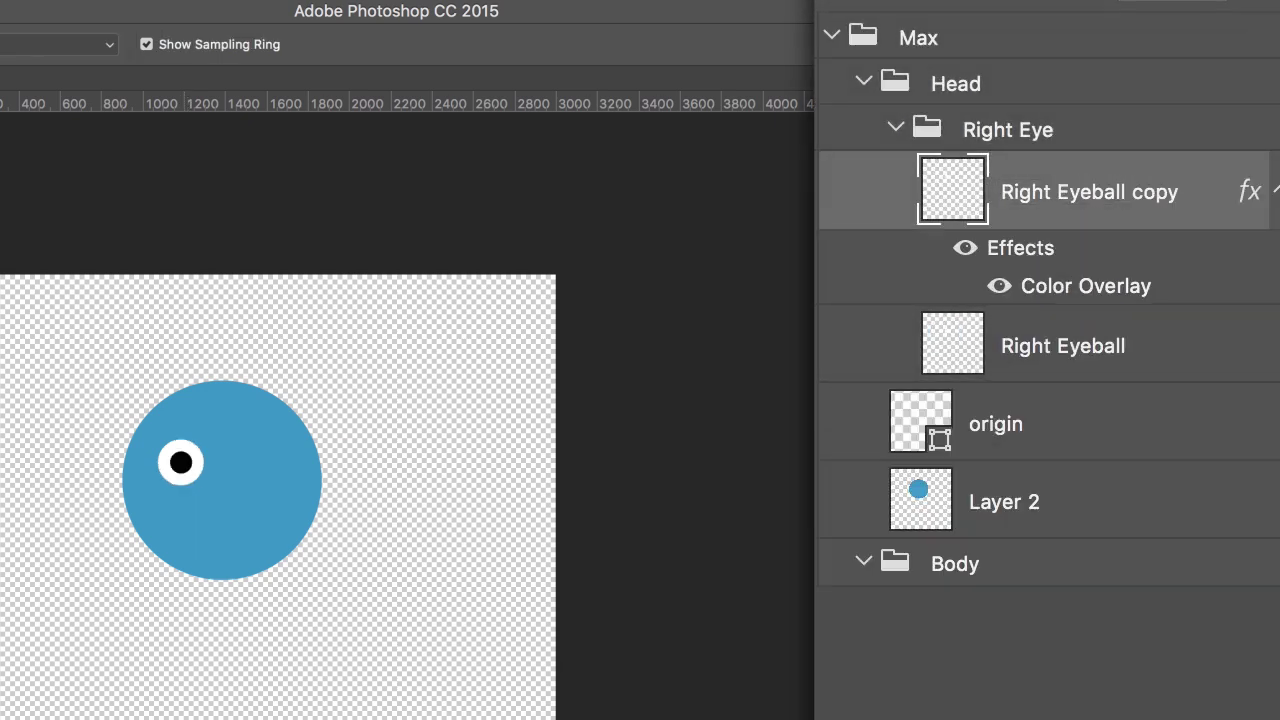
Turn a copy of the eyeball into a black pupil layer named Right Pupil.
key(v)
key(w)
double_click(1068, 192)
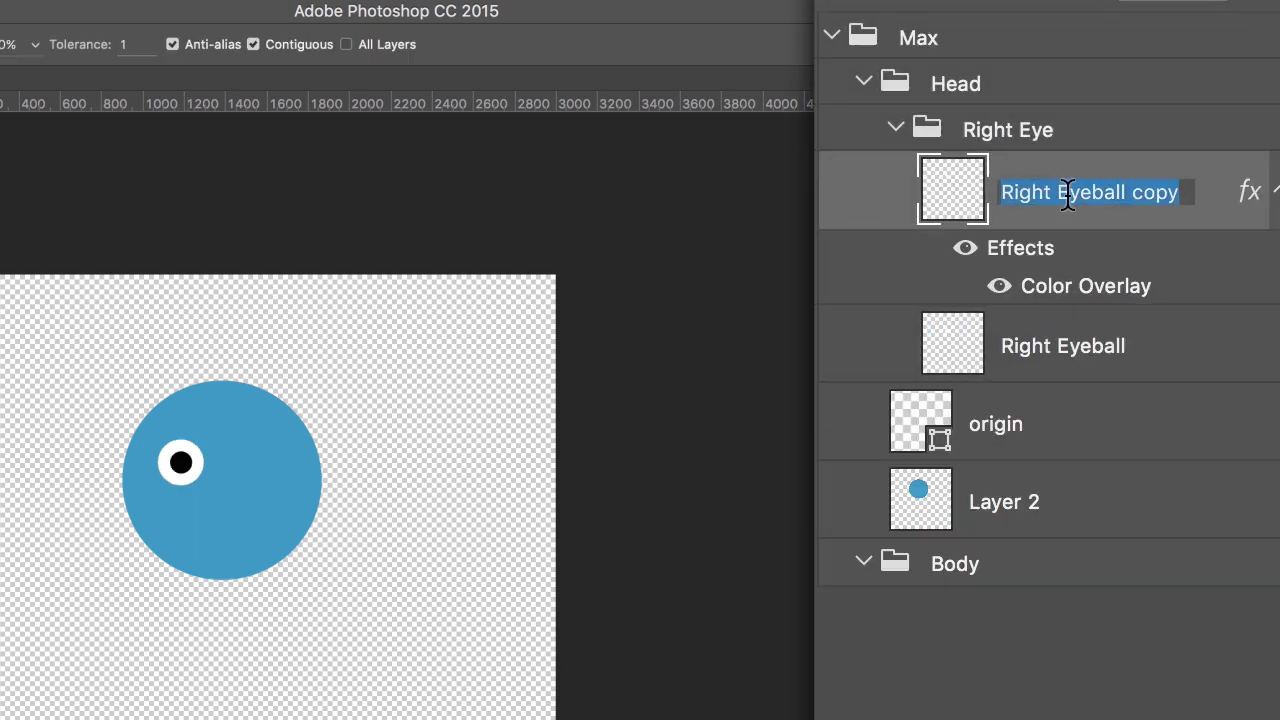
text(Right Pupil)
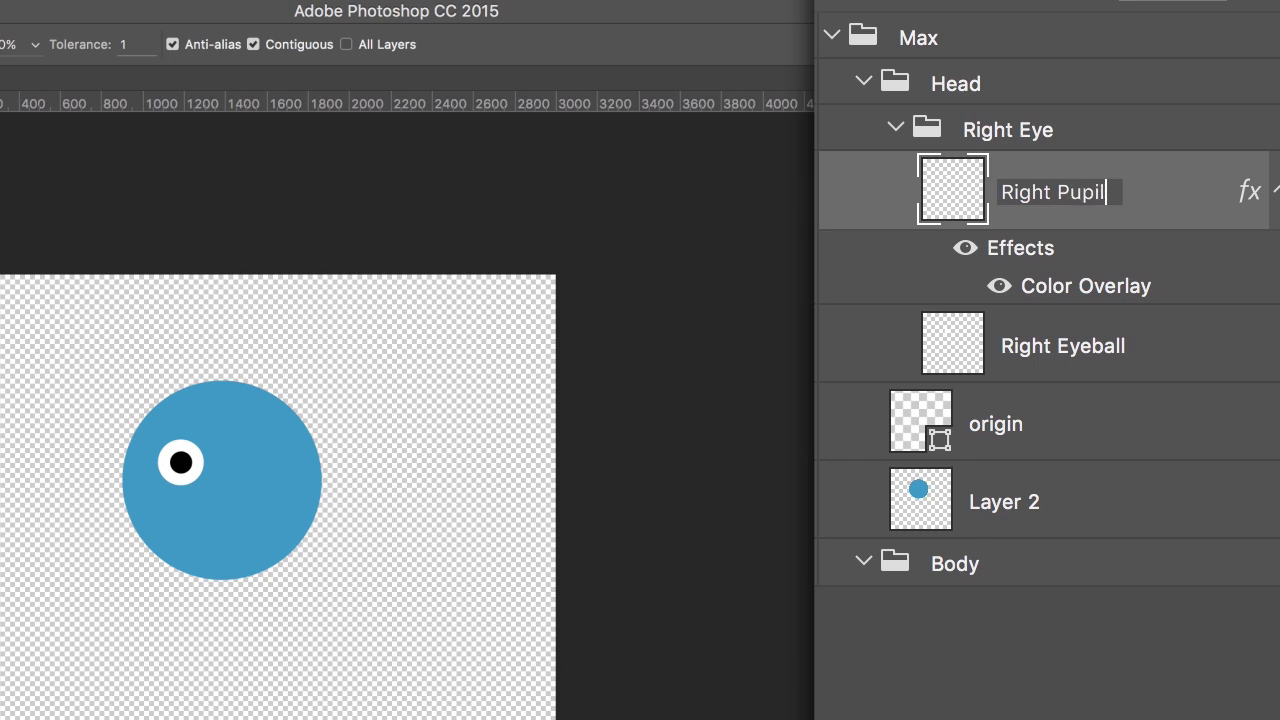
key(Return)
Draw a horizontal Line shape across the eye and name the layer Right Blink.
key(super+shift+alt+n)
key(u)
drag(158, 462, 205, 462)
double_click(1036, 192)
text(Right Blink)
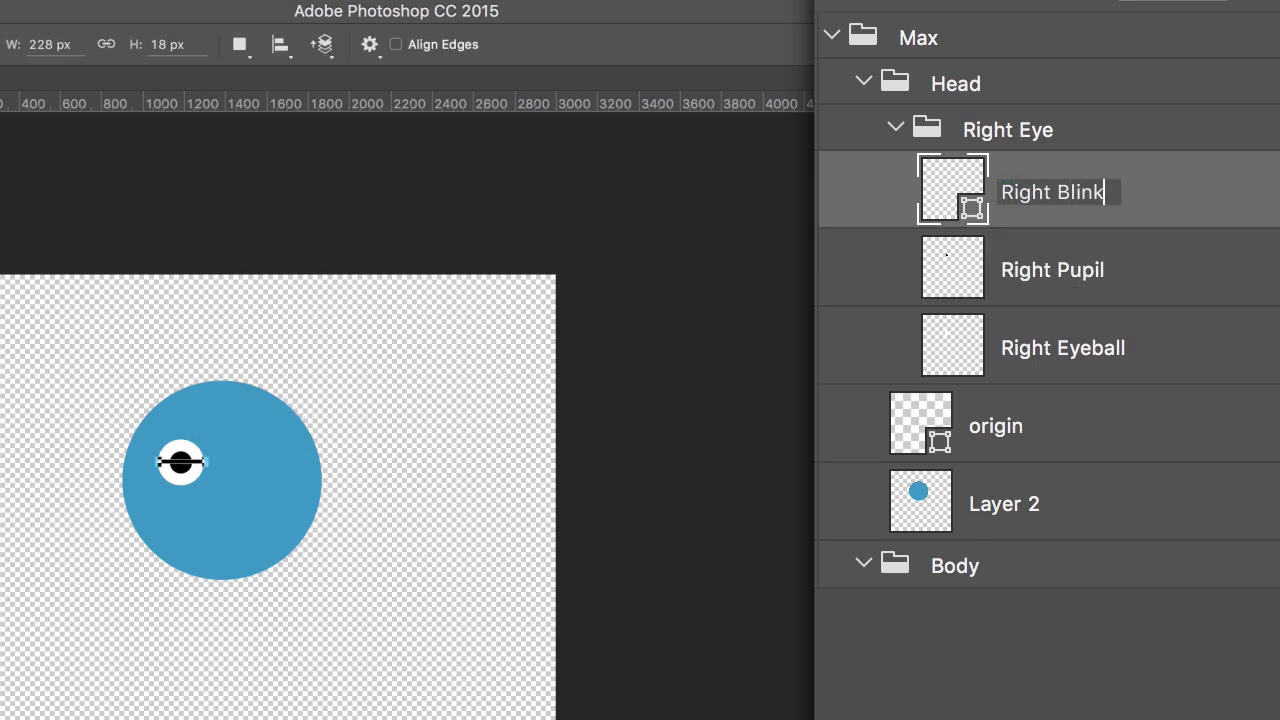
key(Return)
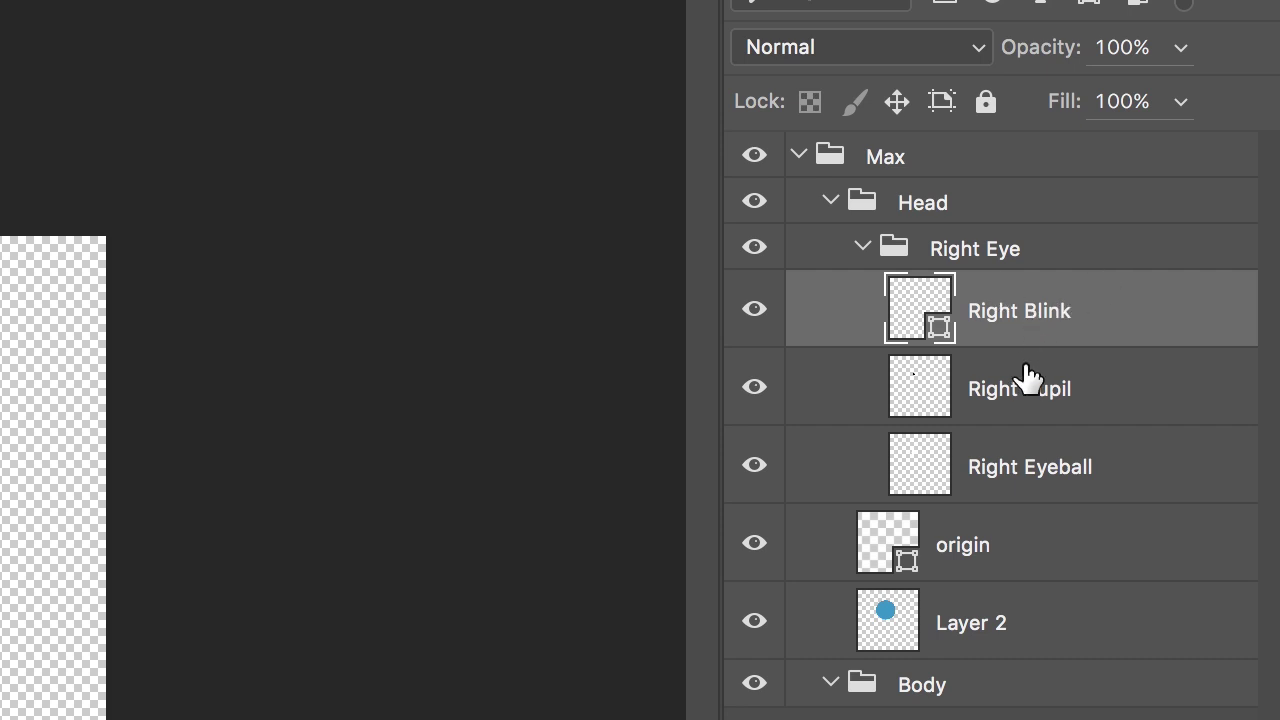
Prefix the pupil layer name with + so it becomes +Right Pupil.
double_click(1020, 390)
key(Left)
text(+)
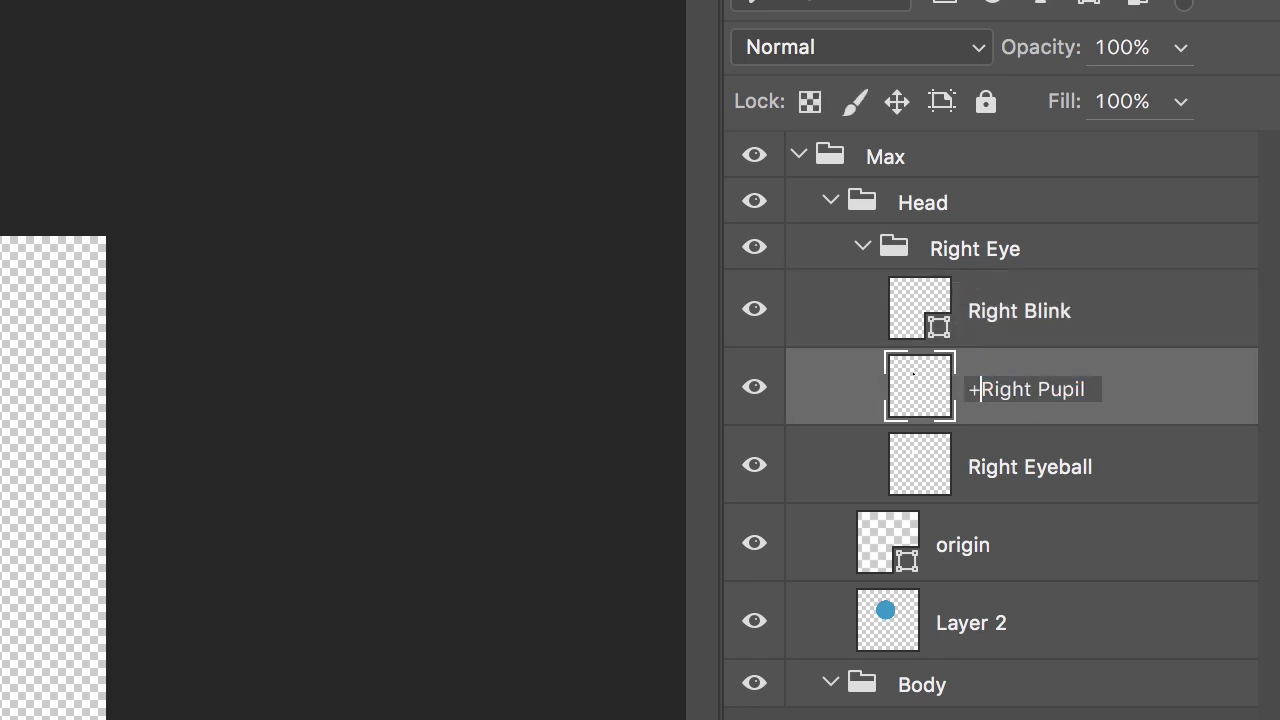
key(Return)
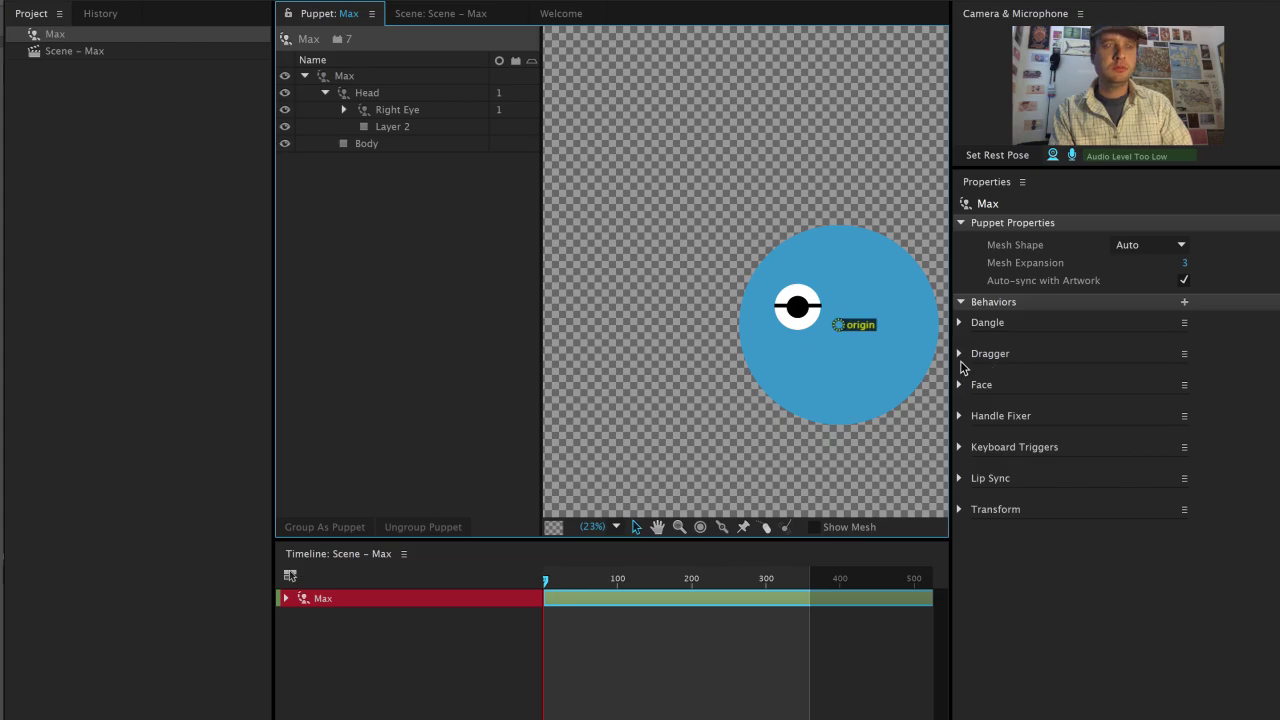
Expand Right Eye in the Max puppet and select Right Pupil to inspect its settings.
click(344, 109)
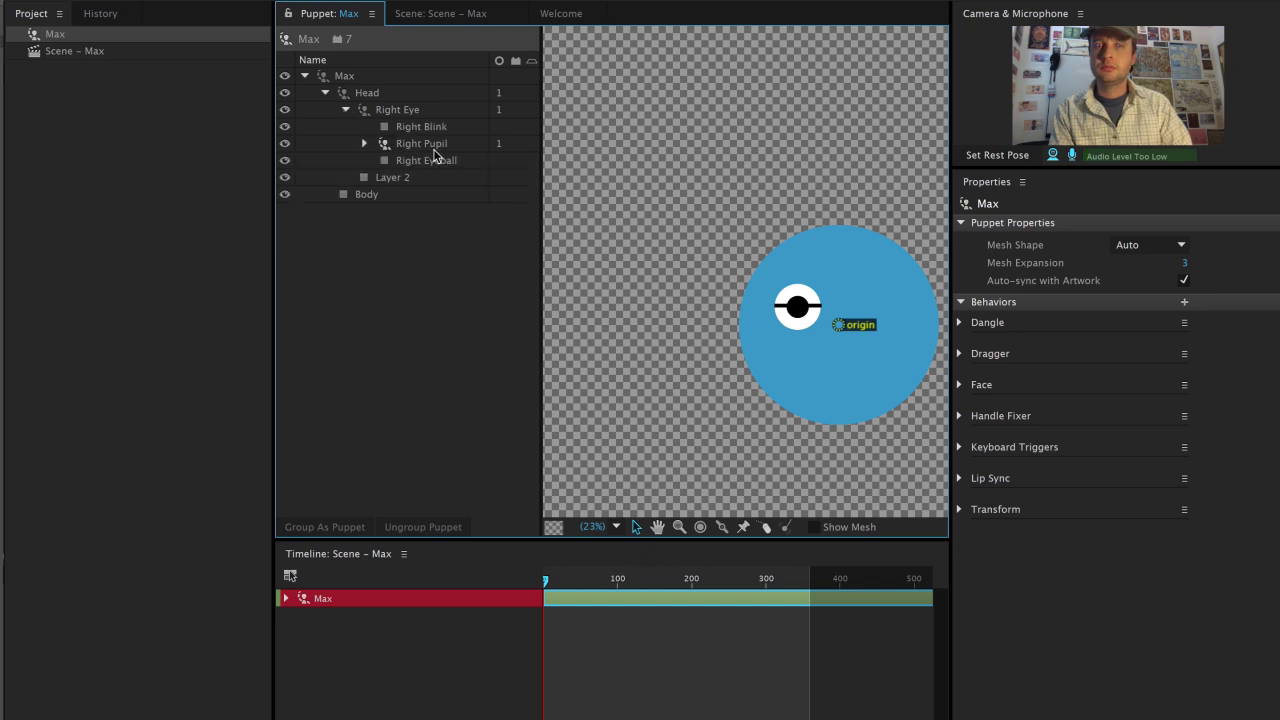
click(435, 147)
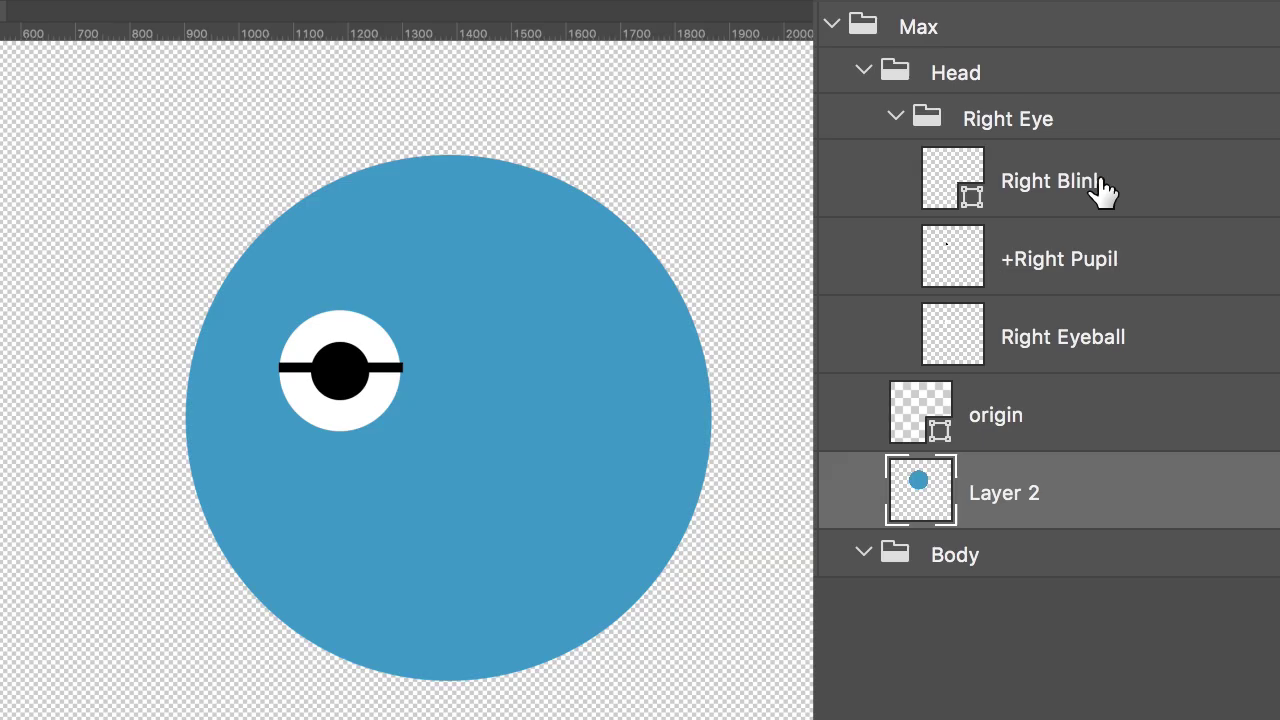
Duplicate the Right Eye group, move the copy across the face, and name its pupil +Left Pupil.
click(1100, 140)
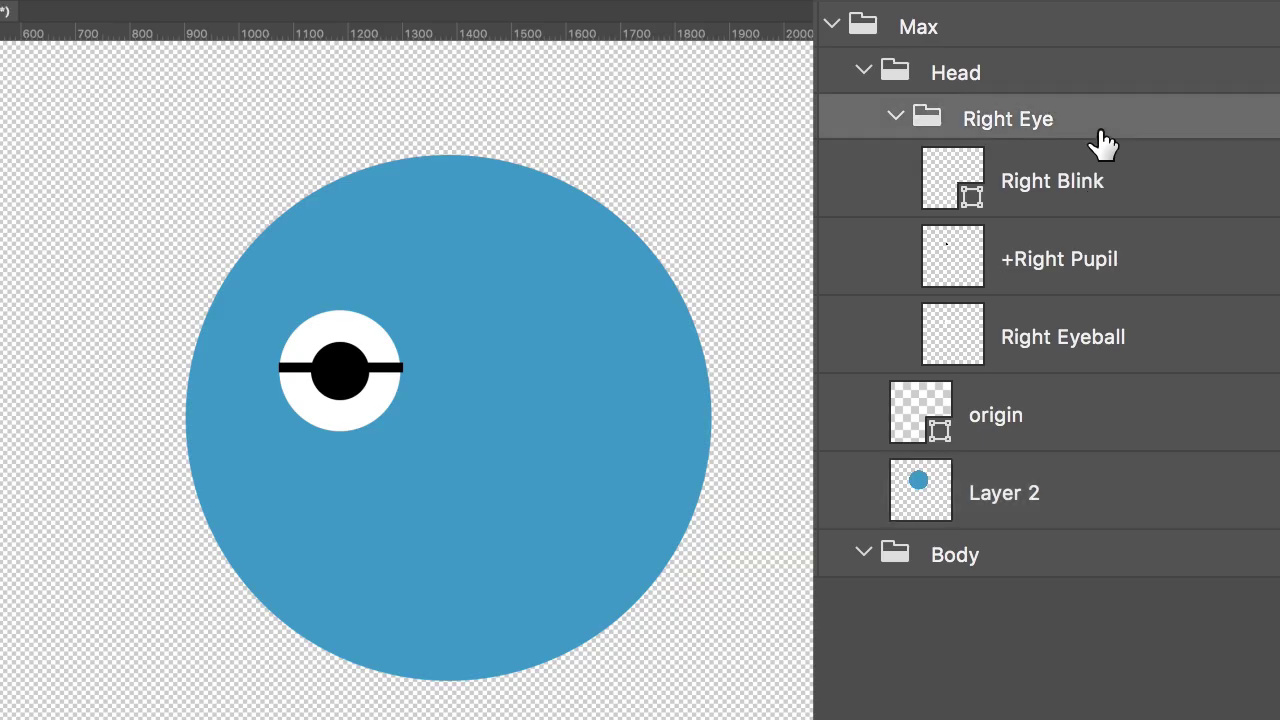
key(ctrl+j)
drag(290, 371, 477, 380)
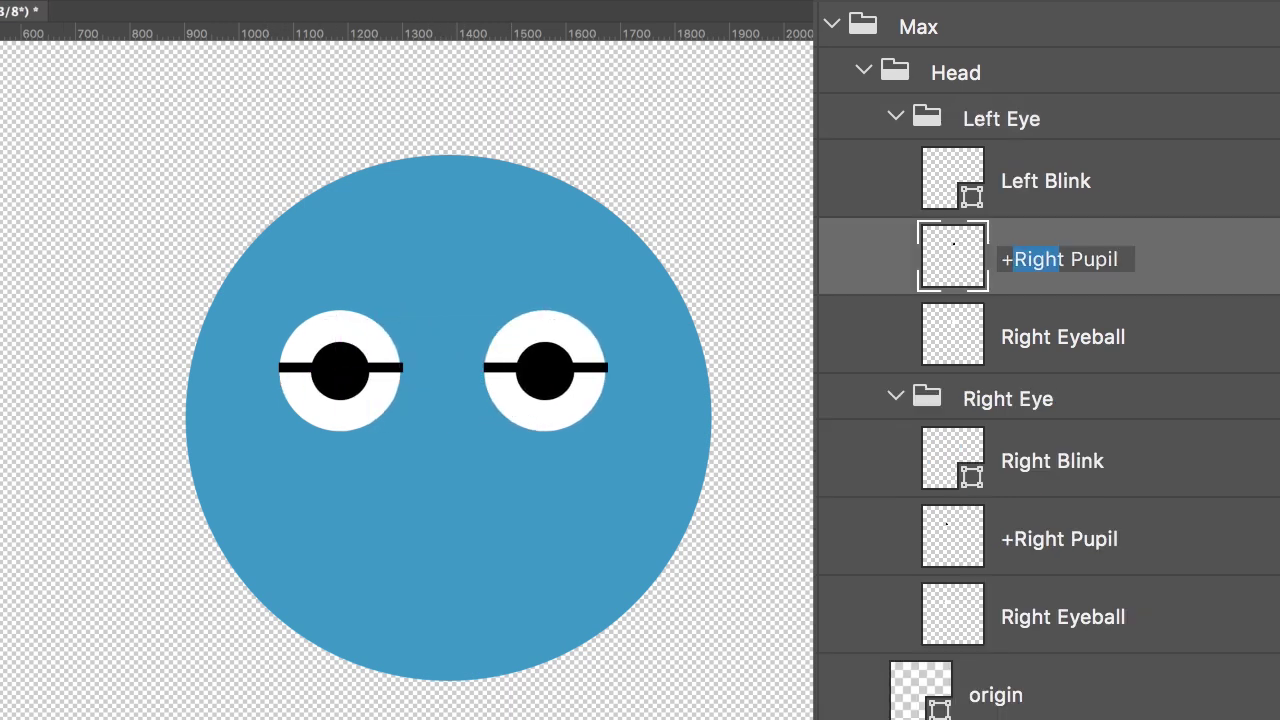
text(Leftf)
key(Return)
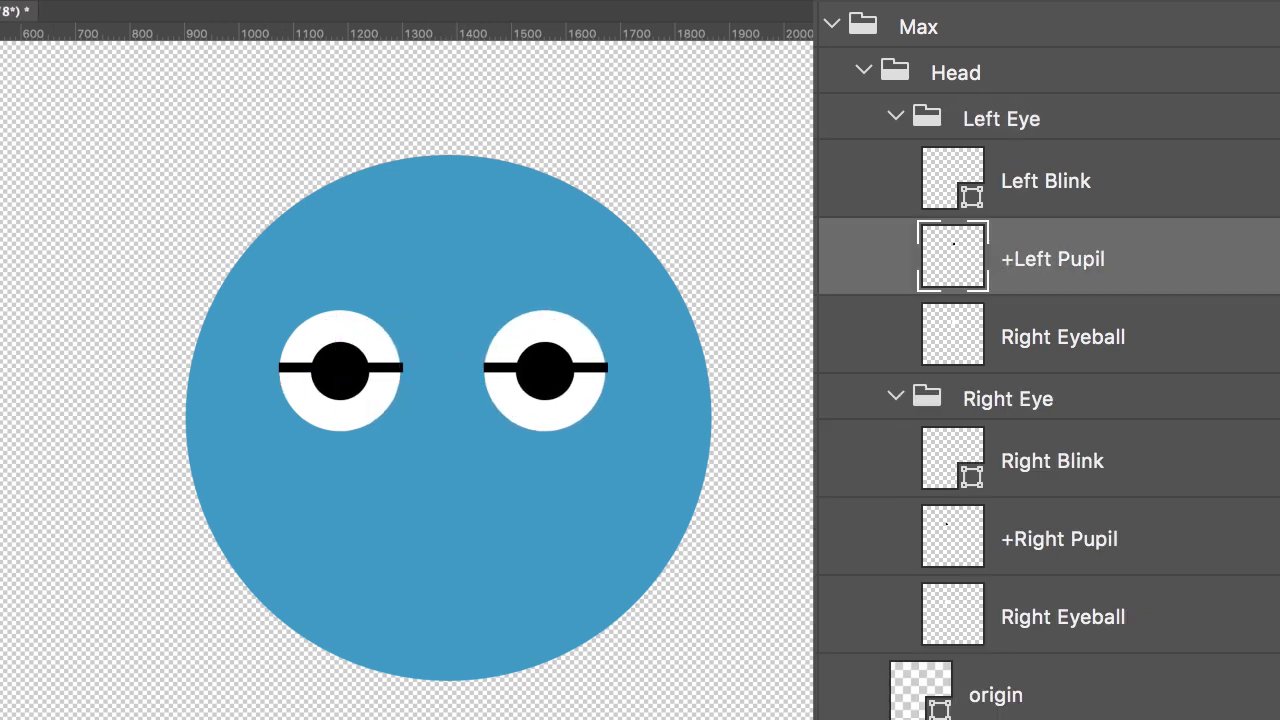
Rename the copied eyeball layer to Left Eyeball.
double_click(1033, 340)
click(1057, 336)
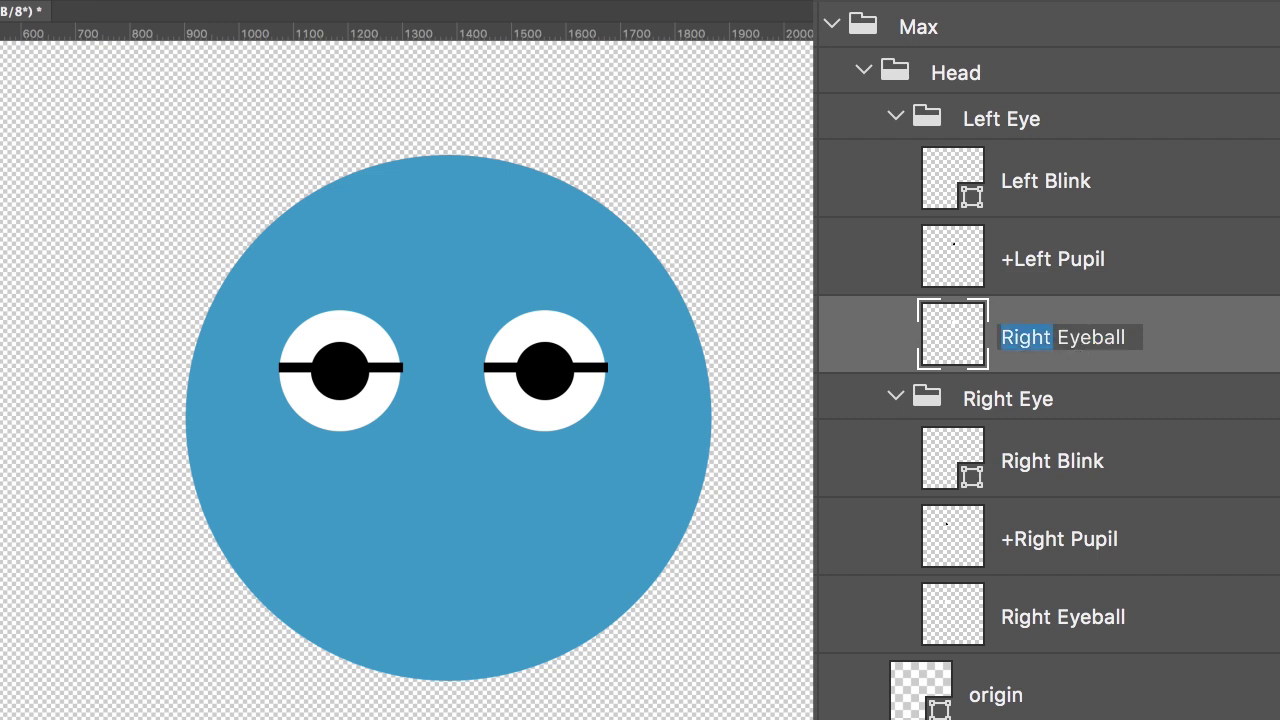
text(Le)
text(ft)
key(Return)
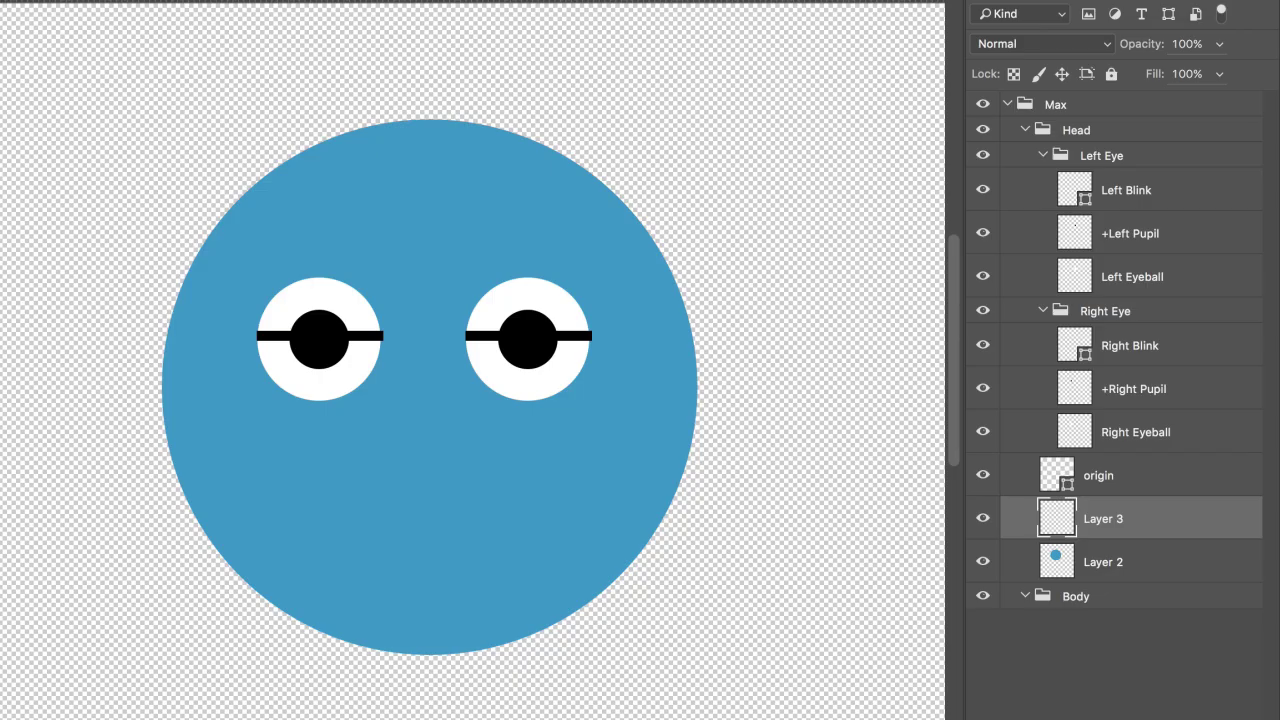
Fill the triangle selection with darker blue for the nose, deselect, and rename Layer 3 to Nose.
key(alt+BackSpace)
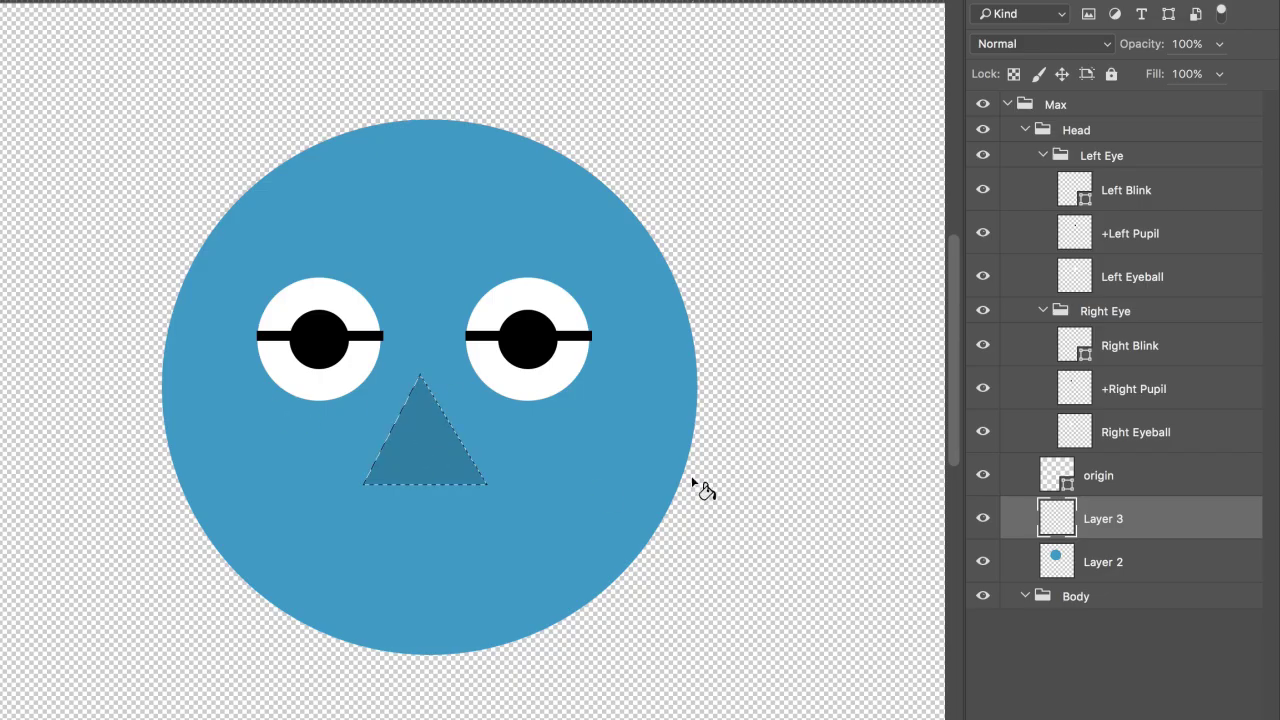
key(ctrl+d)
double_click(1103, 519)
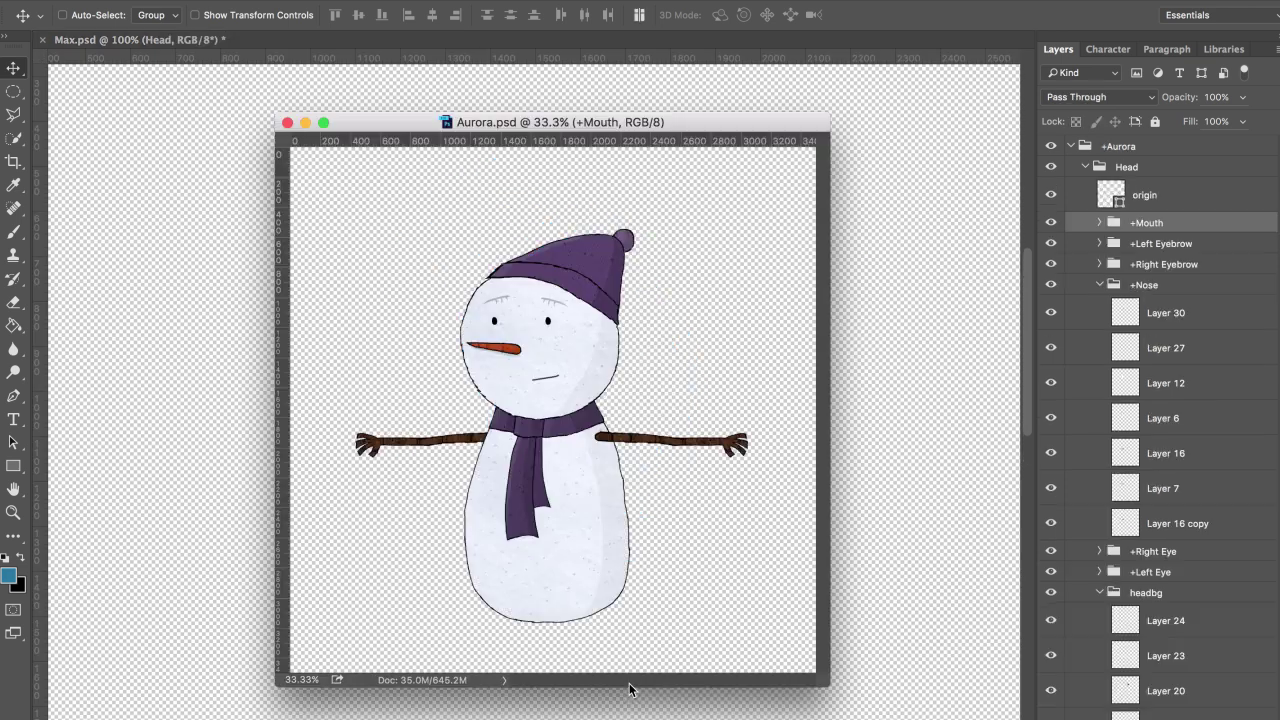
Copy Aurora's +Mouth group onto Max's face, then marquee a thin bar above the left eye.
drag(722, 118, 825, 120)
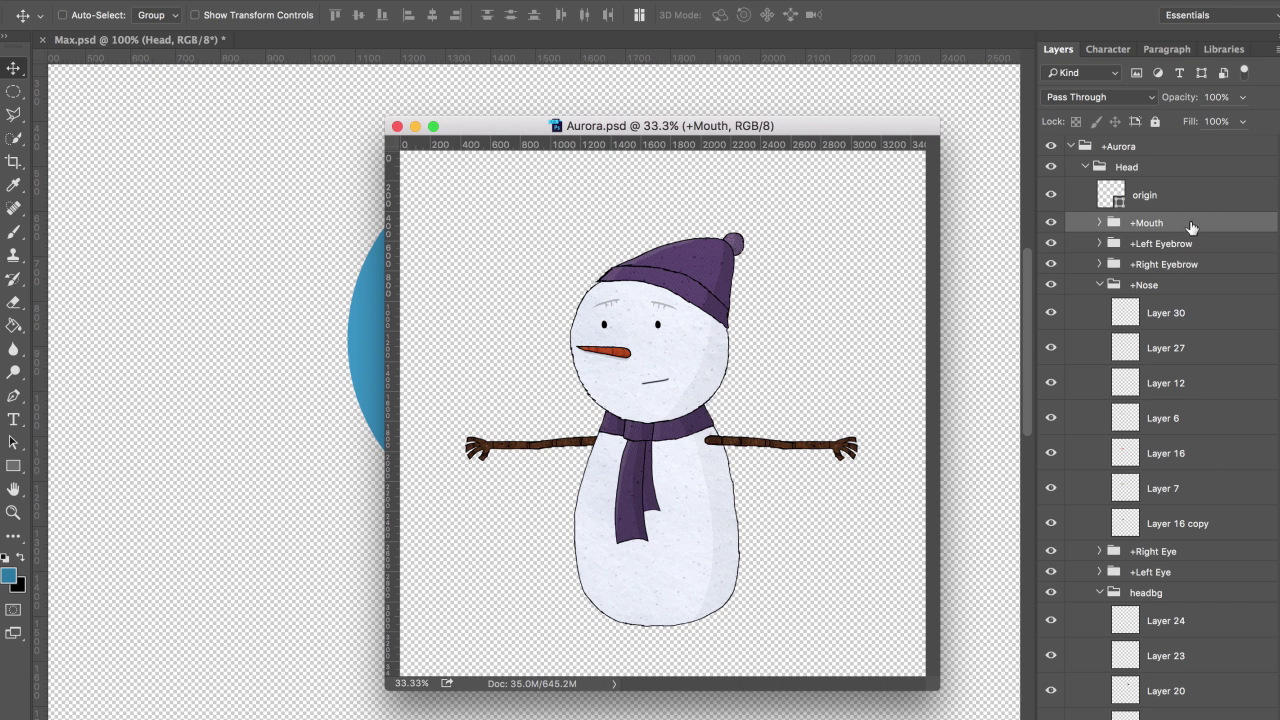
drag(1191, 227, 534, 460)
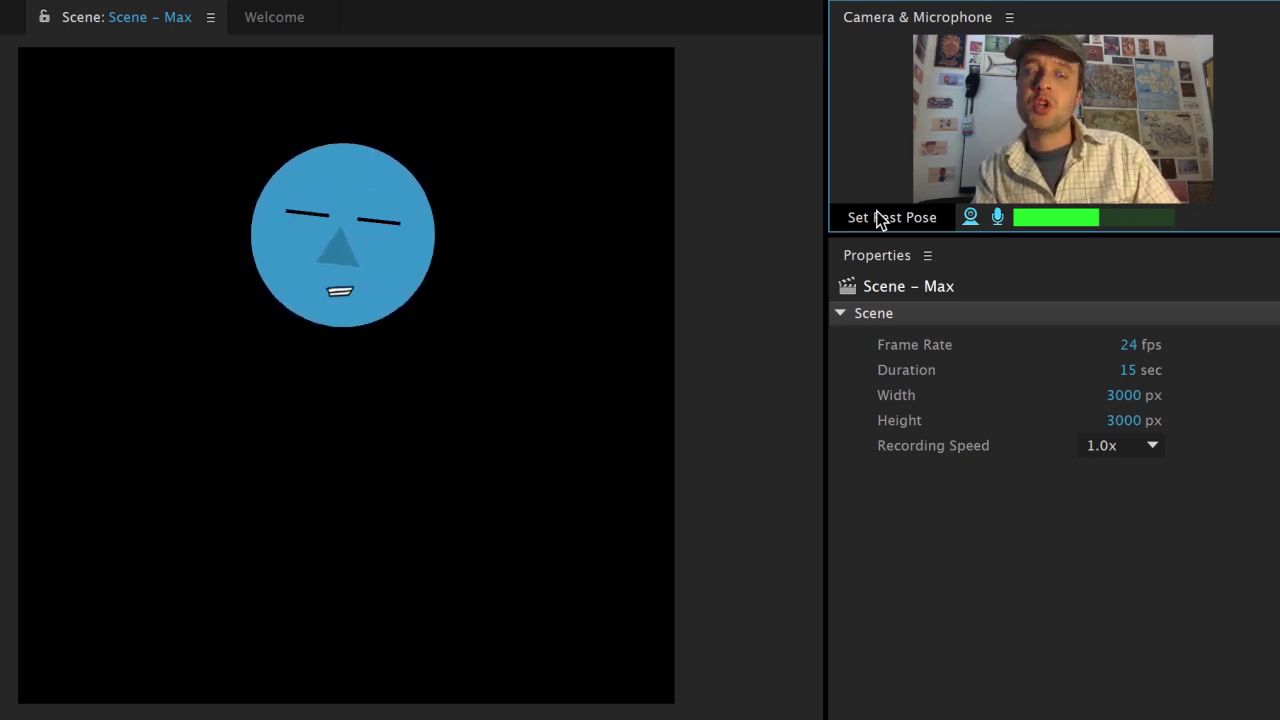
drag(208, 245, 307, 267)
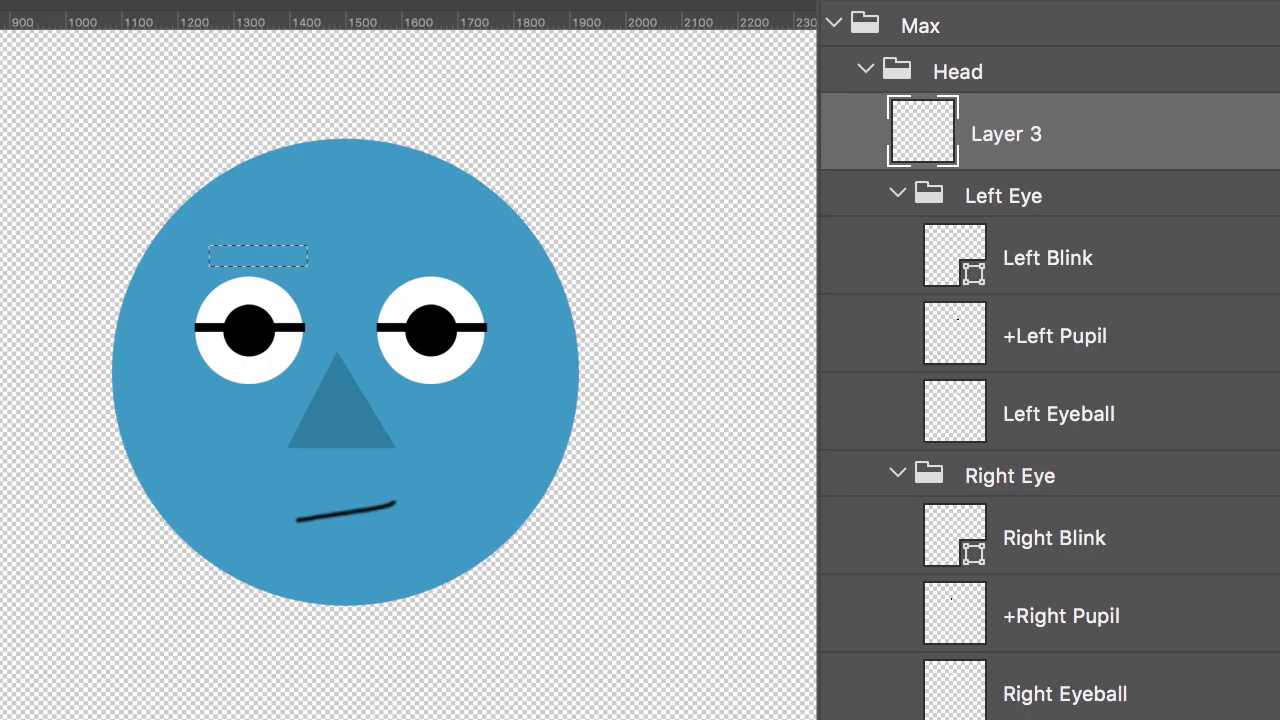
Fill the eyebrow bar with darker blue and name the layer 'Right Eyebrow'.
click(268, 259)
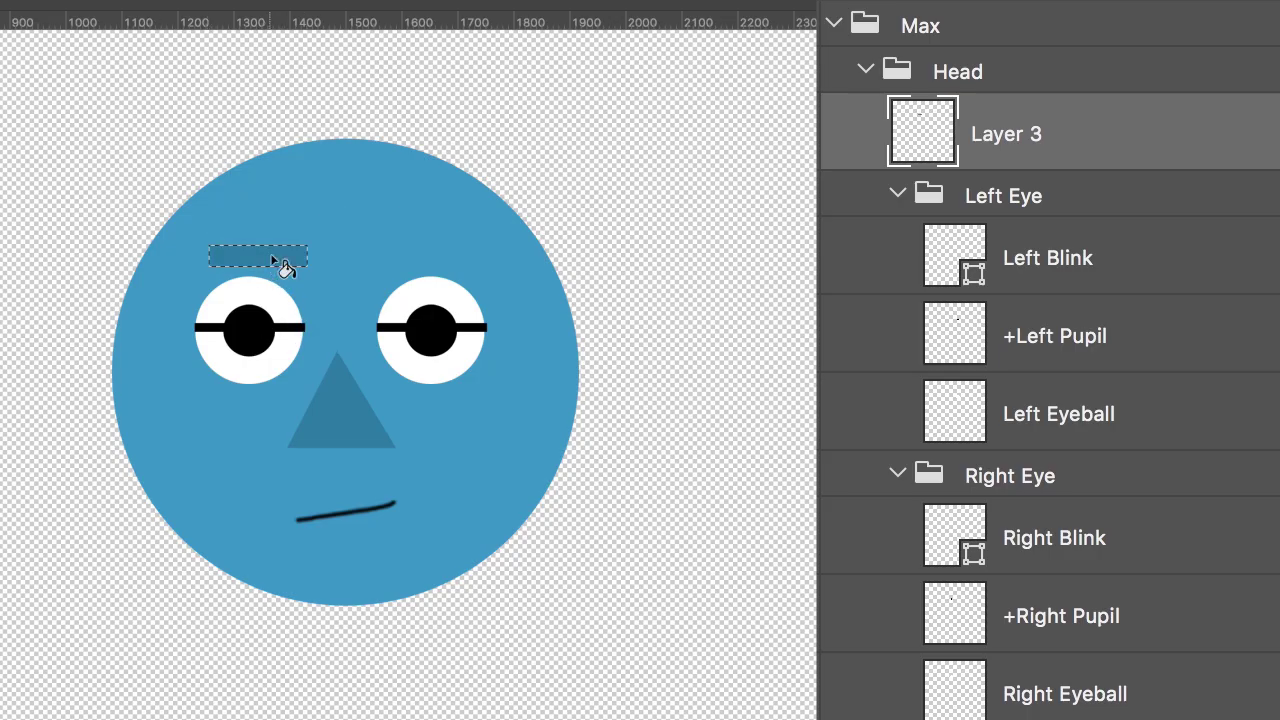
key(super+d)
double_click(1006, 134)
text(Right Eyebrow)
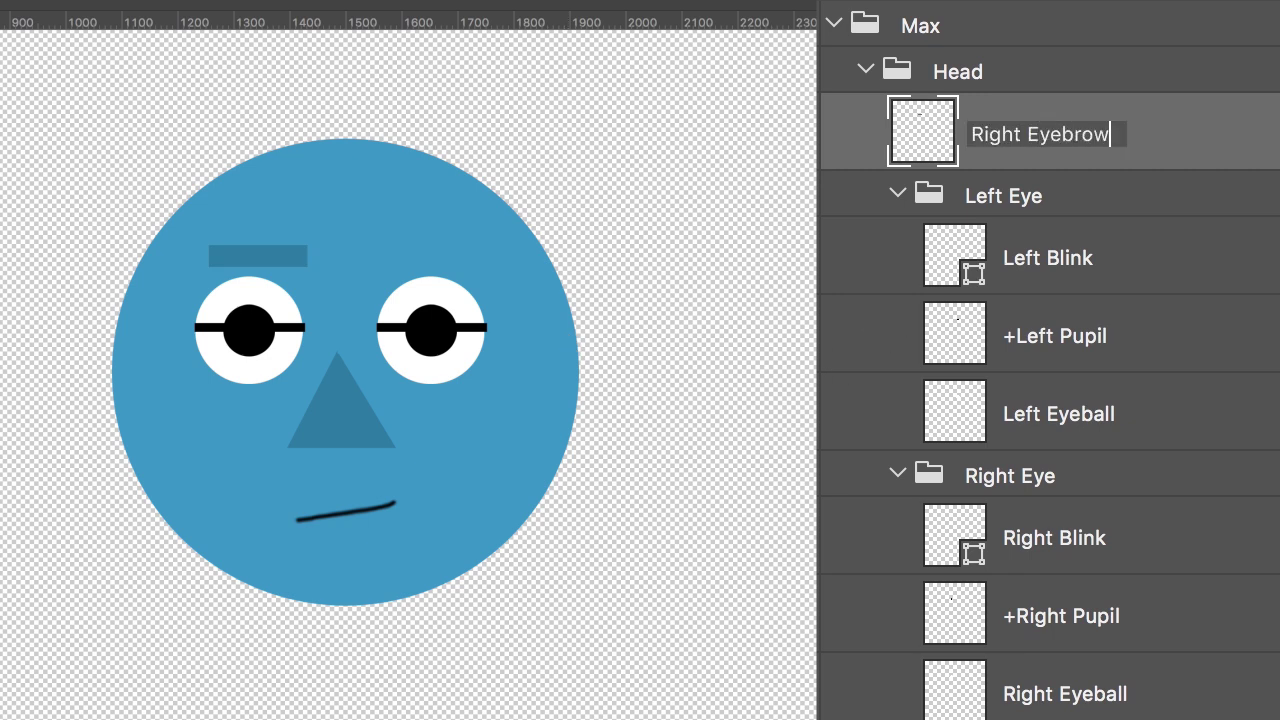
key(Return)
Place a duplicate eyebrow above the other eye and name it 'Left Eyebrow'.
drag(115, 272, 295, 273)
double_click(1066, 134)
text(Left Eyebr)
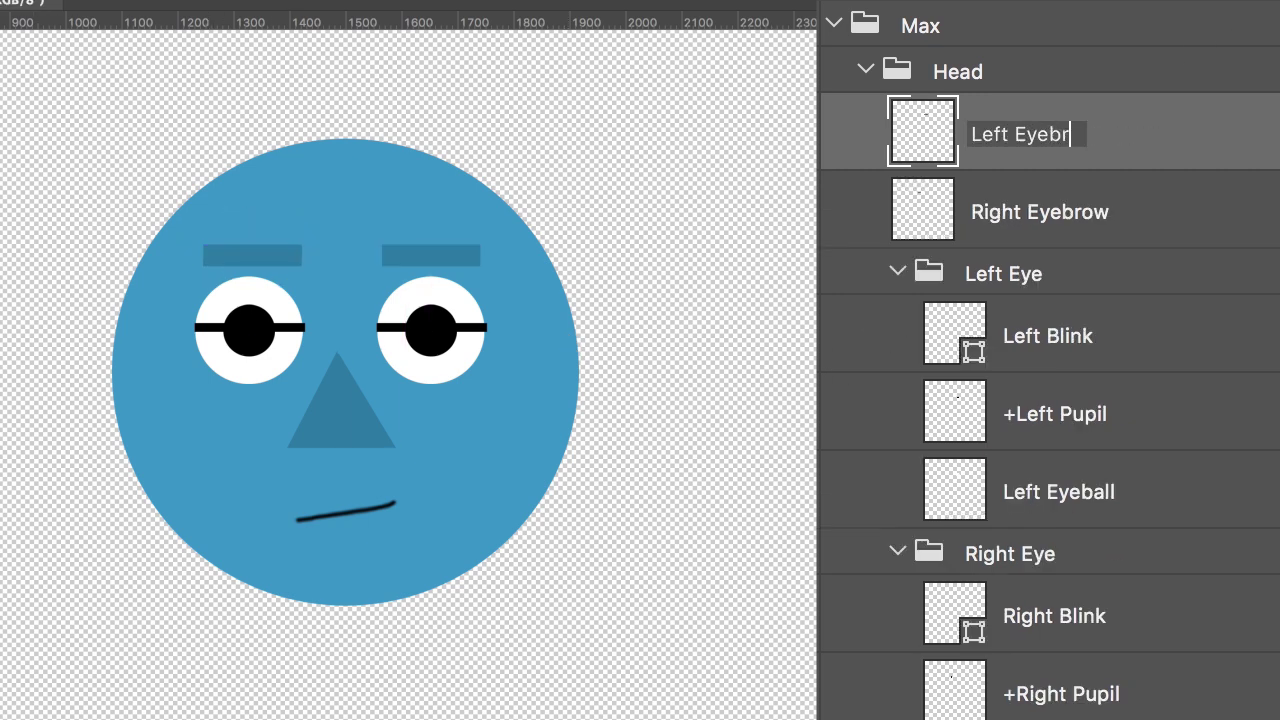
text(ow)
key(Return)
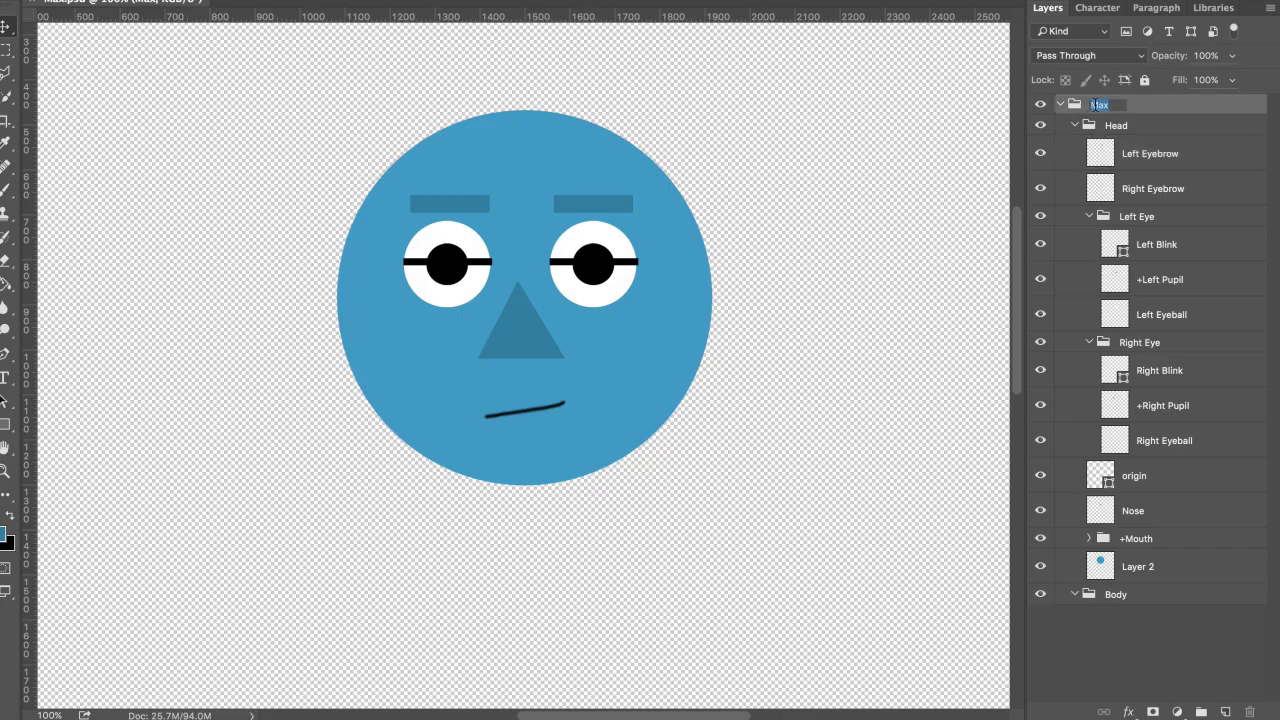
Prefix the Left Eyebrow, Right Eyebrow and eye layer names with '+'.
double_click(1150, 153)
text(+)
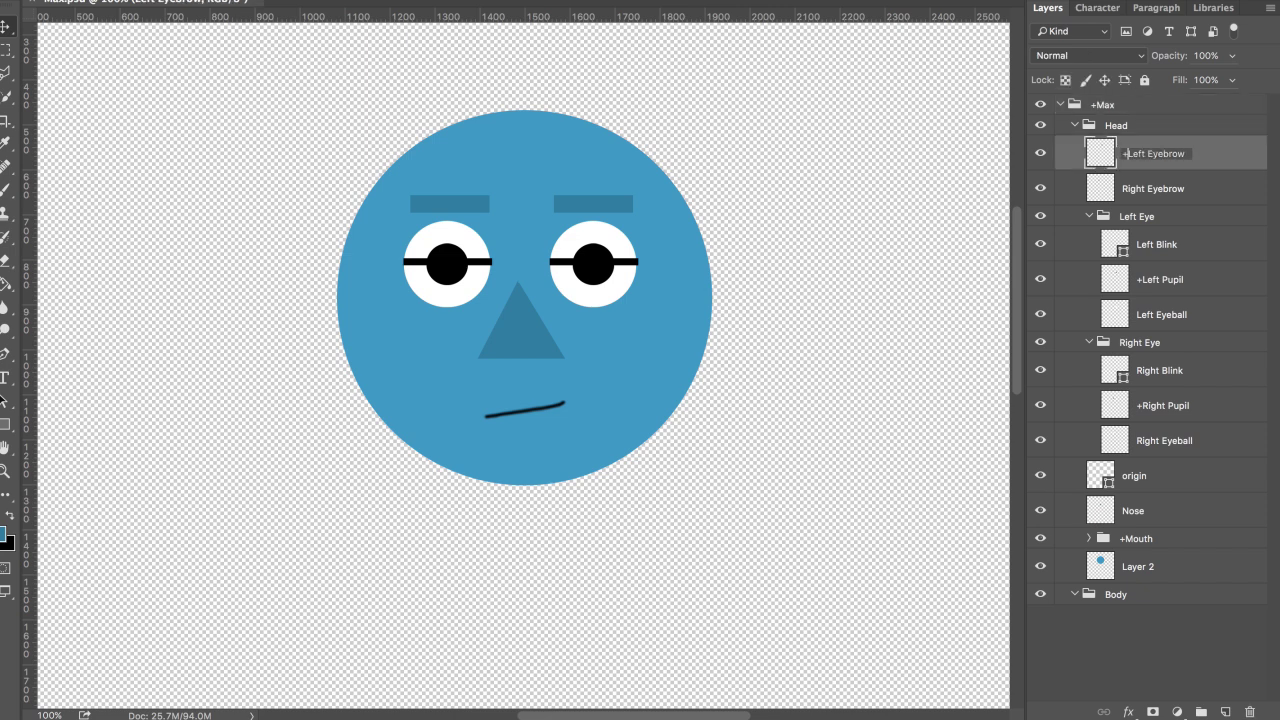
double_click(1171, 186)
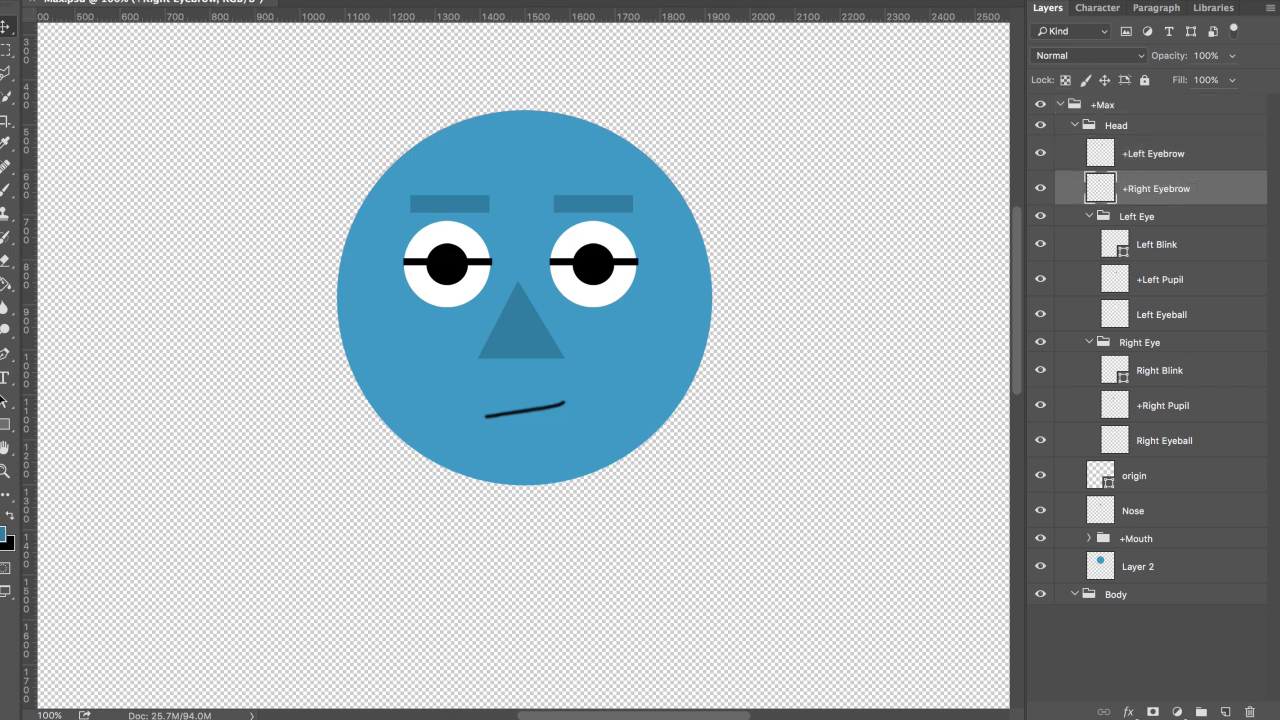
double_click(1150, 214)
text(+)
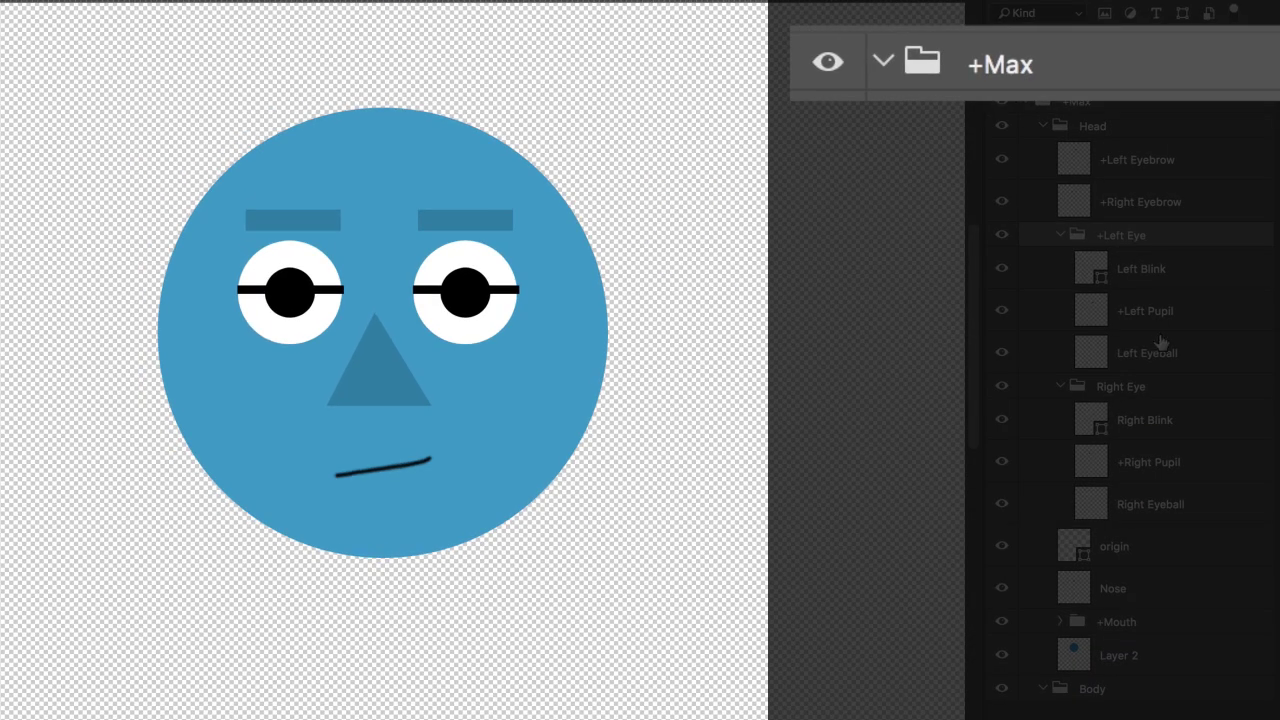
text(+)
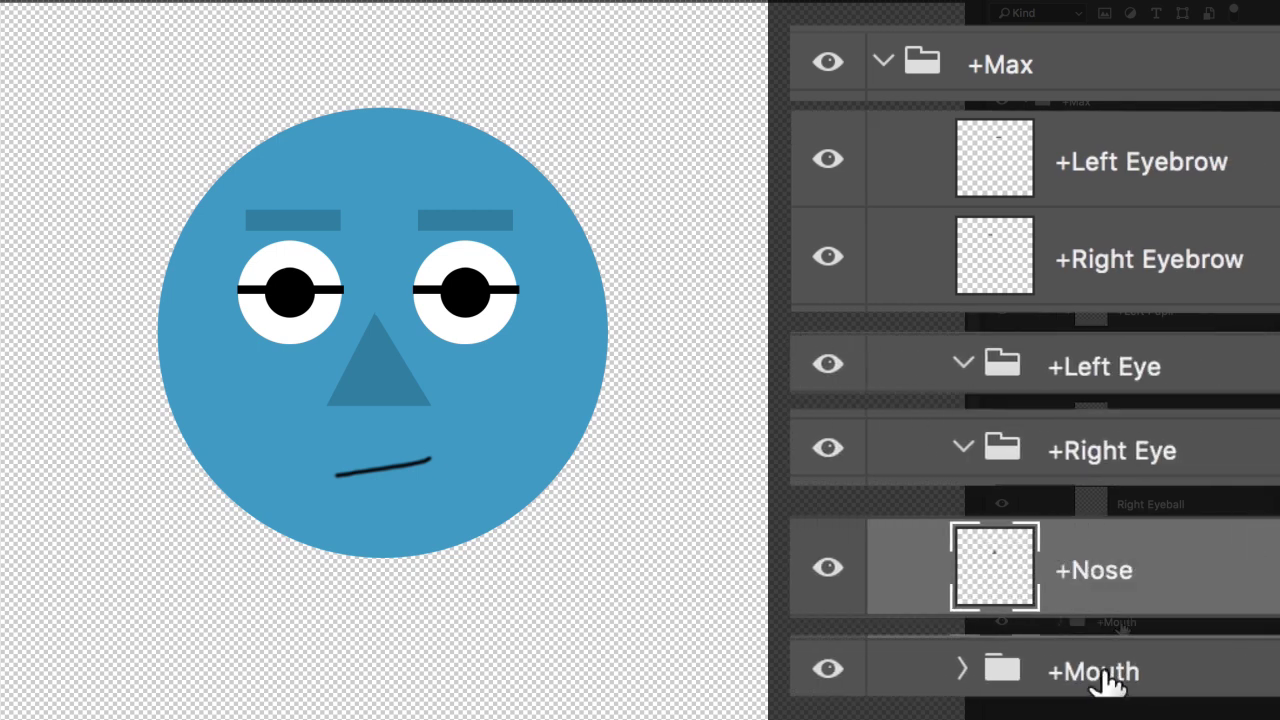
double_click(1118, 624)
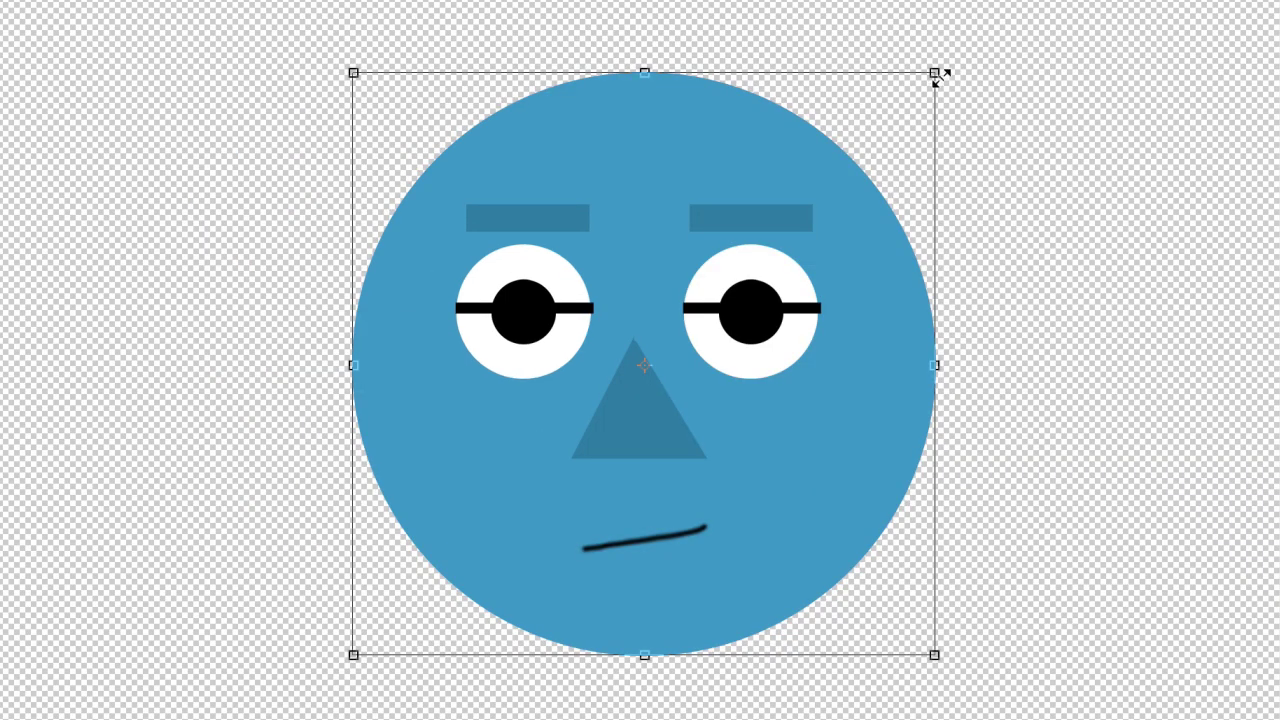
Shrink the head-circle copy to ear size and place it behind the head's right edge.
drag(940, 78, 810, 388)
mouse_move(678, 352)
mouse_down()
mouse_move(980, 366)
mouse_move(950, 366)
mouse_up()
key(Return)
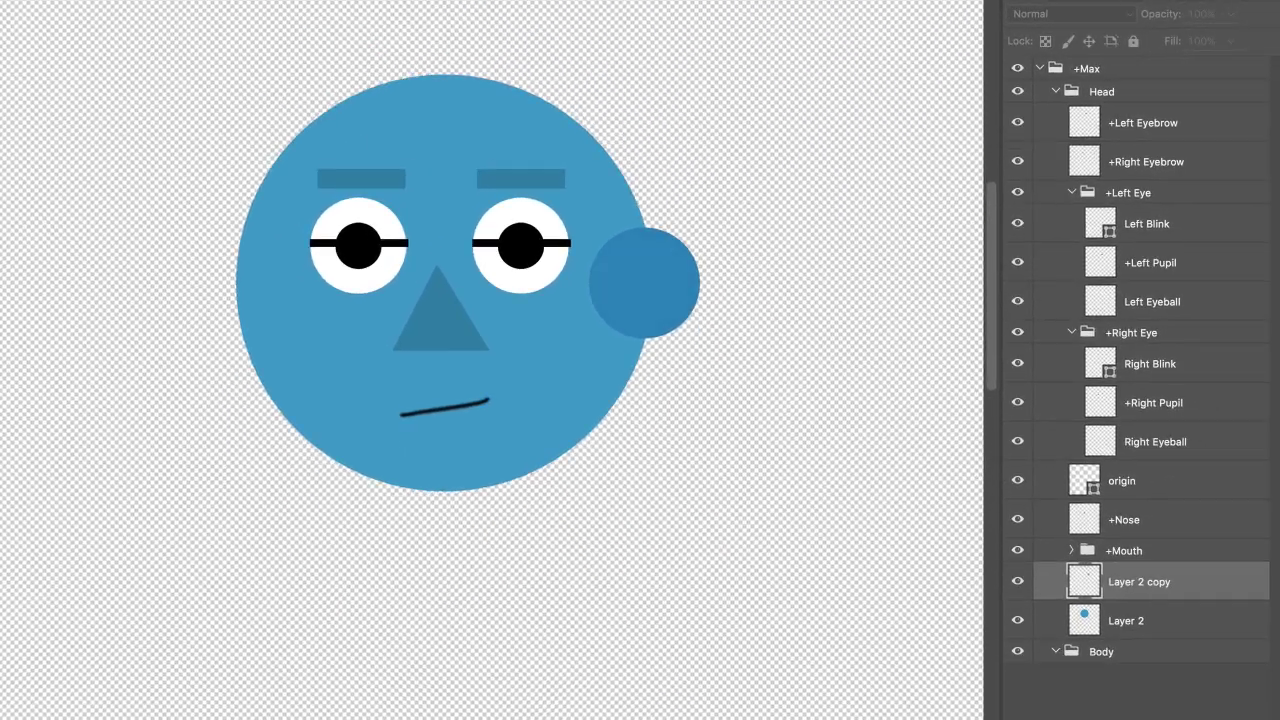
drag(1140, 581, 1180, 632)
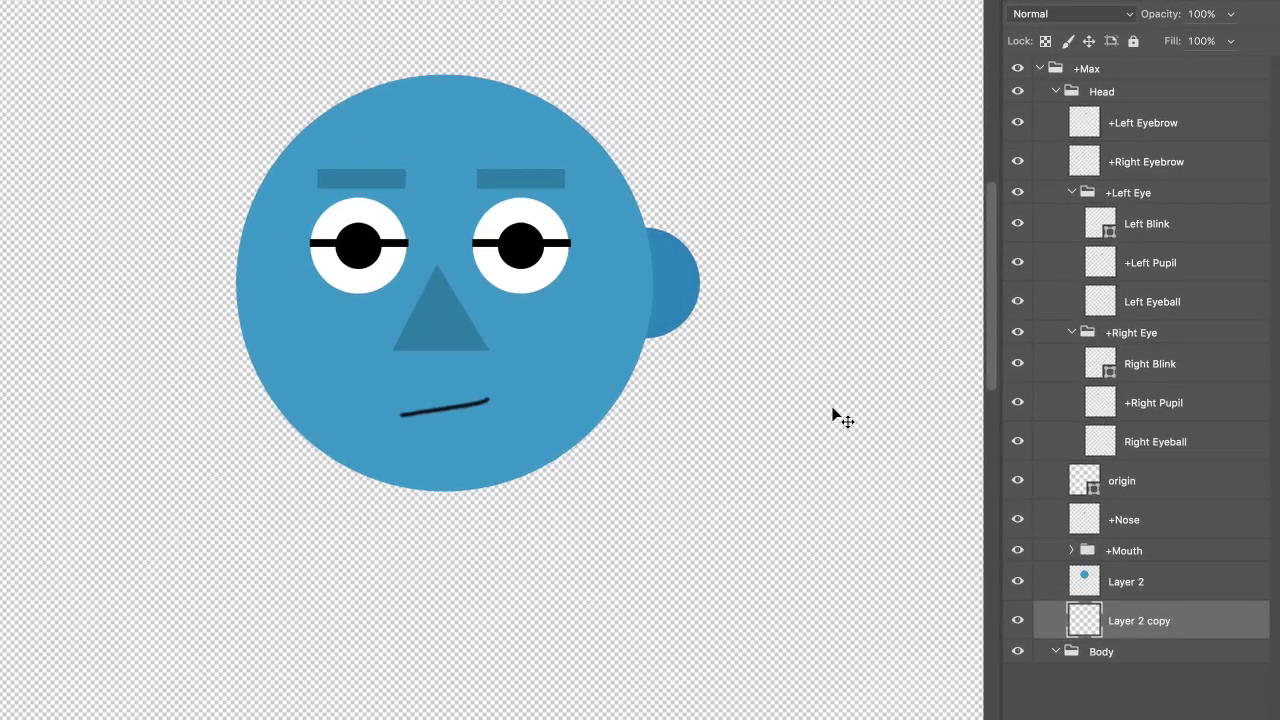
Copy the ear to the head's left side and merge both ears with the head layer.
drag(469, 397, 431, 392)
click(1140, 659)
shift+click(1136, 582)
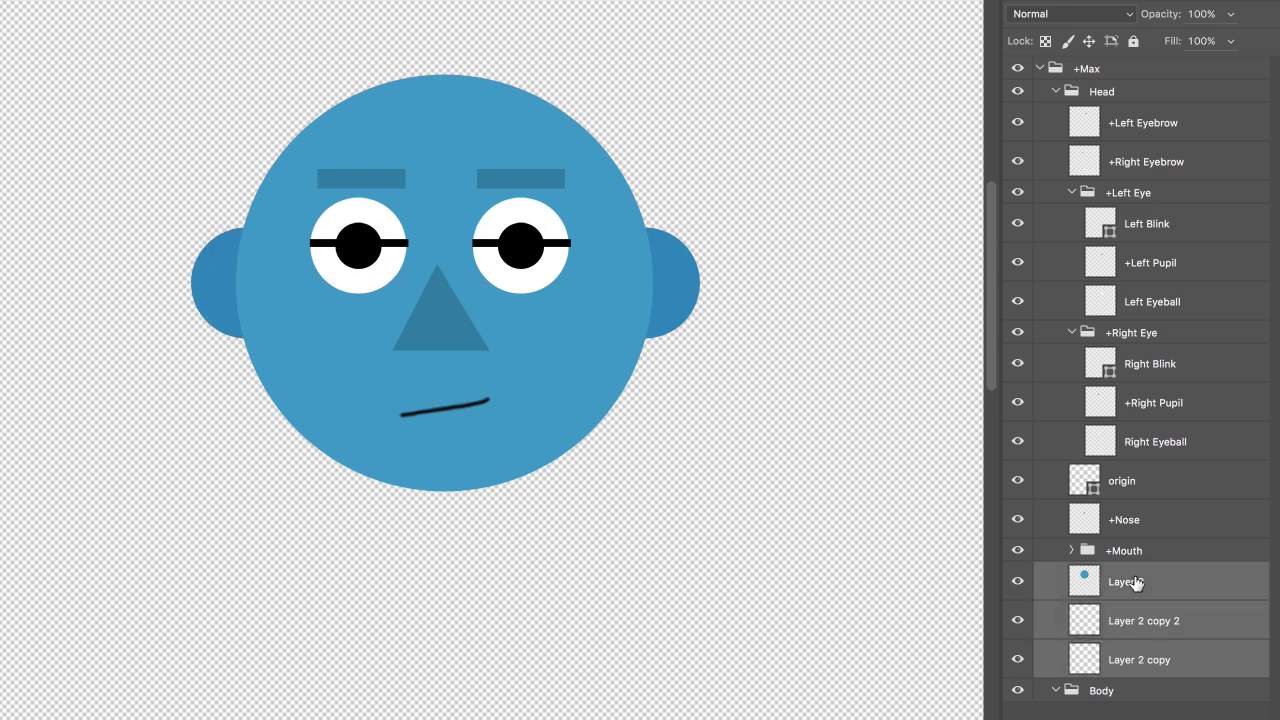
key(ctrl+e)
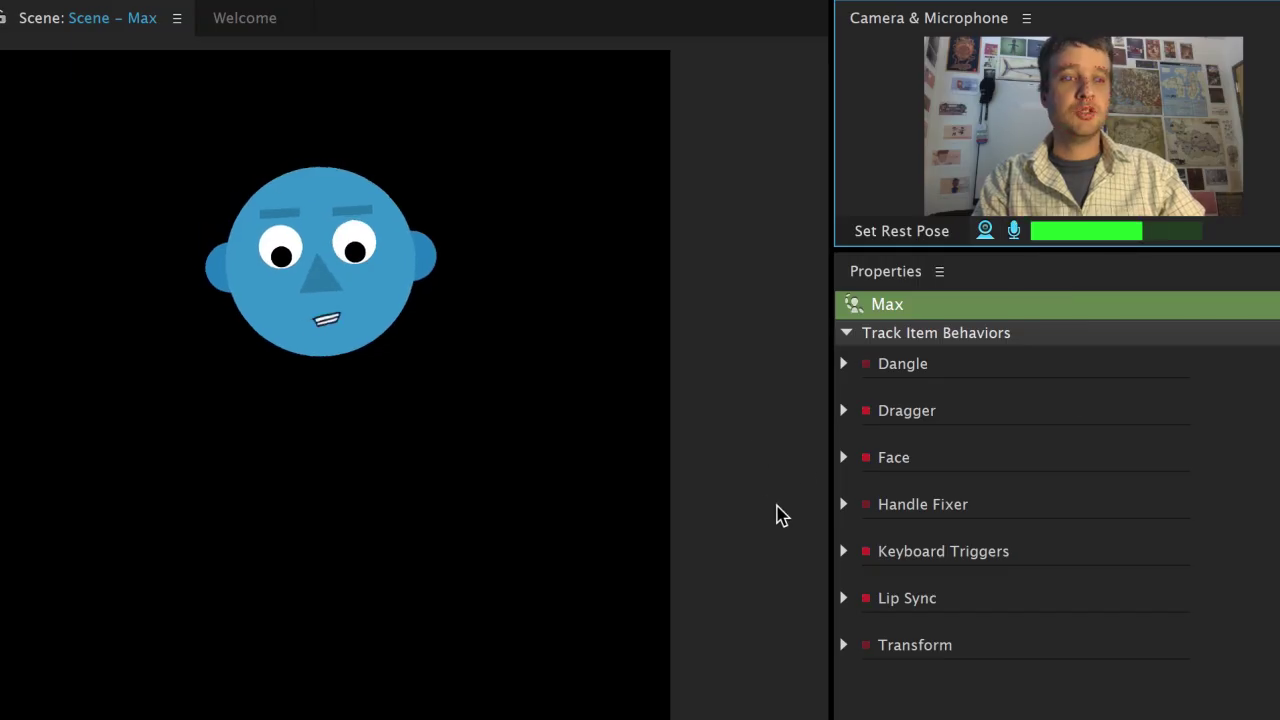
Expand the Face behaviour's settings in the Properties panel.
click(843, 459)
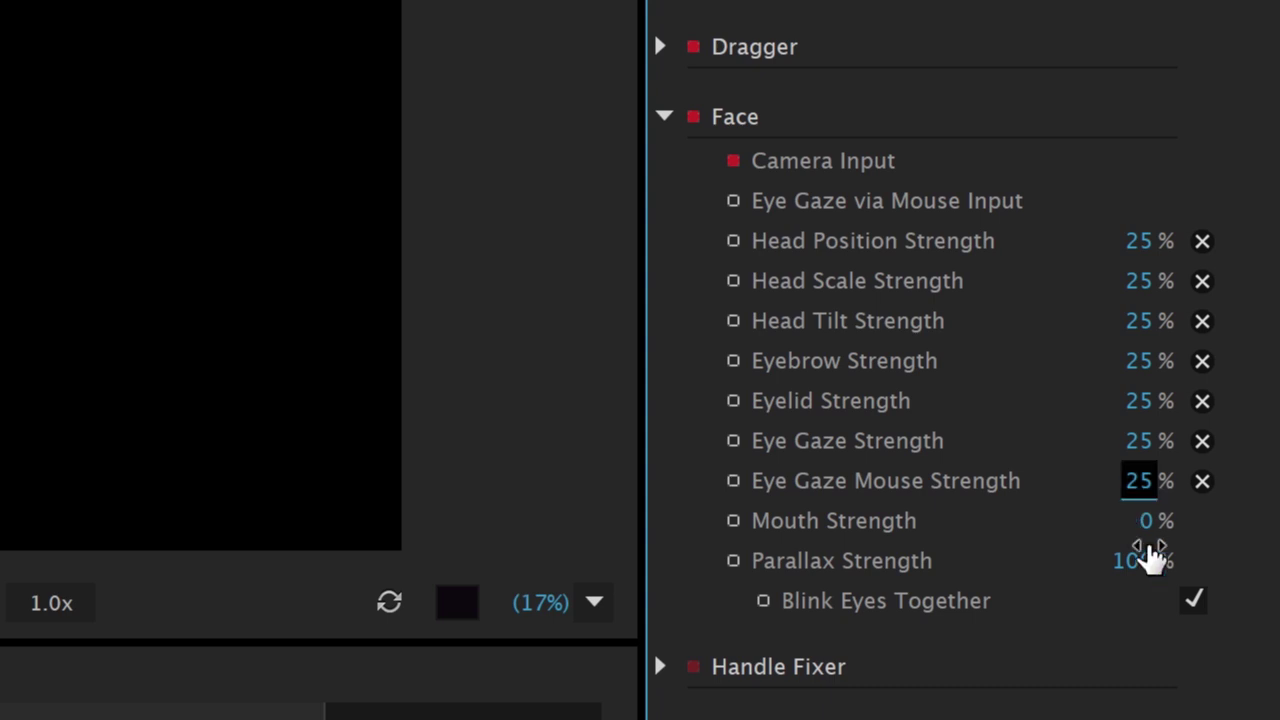
Set the Face behaviour's Parallax Strength to 500%.
text(500)
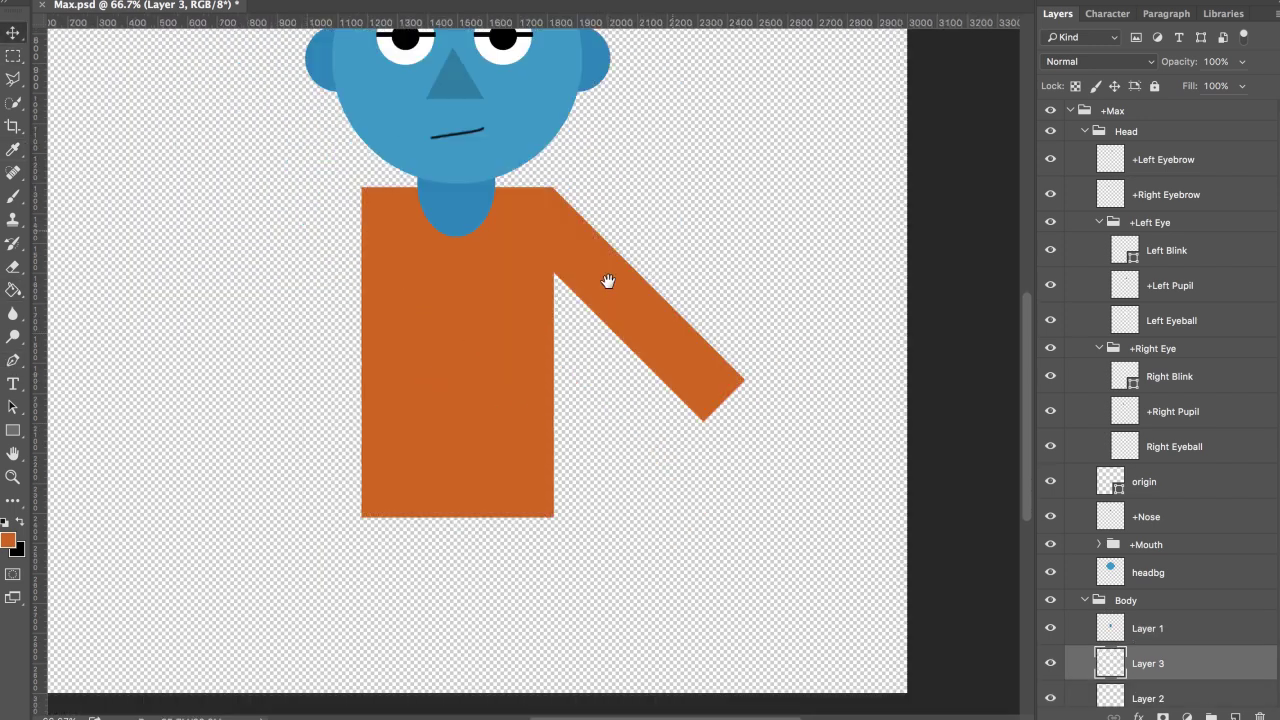
Draw a curved blue hand at the arm's tip and place the flipped arm copy on the left.
key(ctrl+plus)
right_click(13, 290)
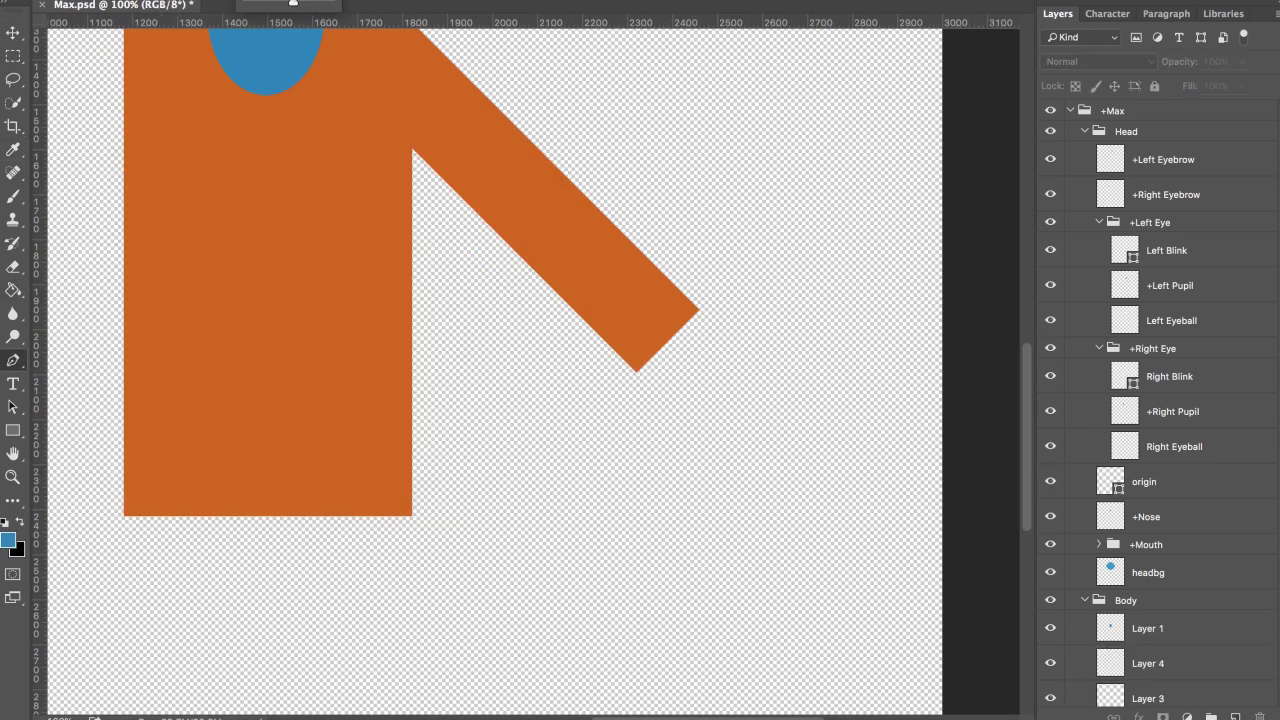
click(638, 370)
drag(651, 458, 669, 457)
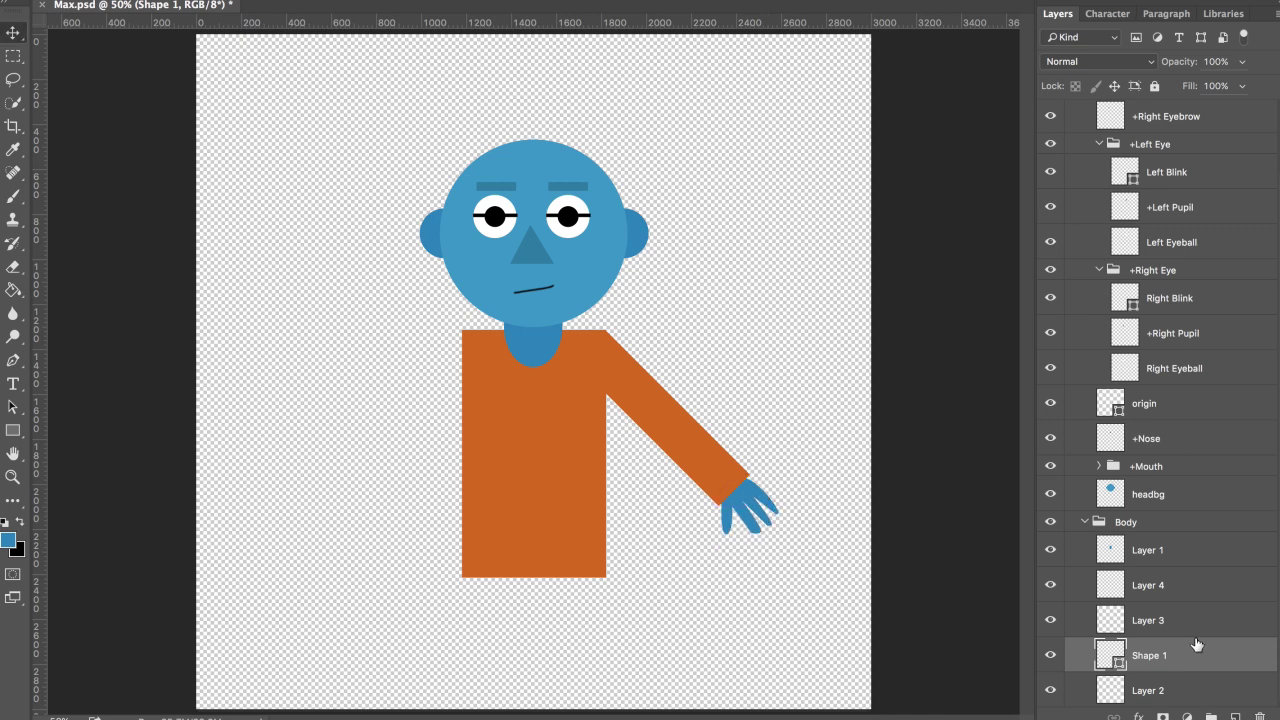
drag(868, 453, 435, 453)
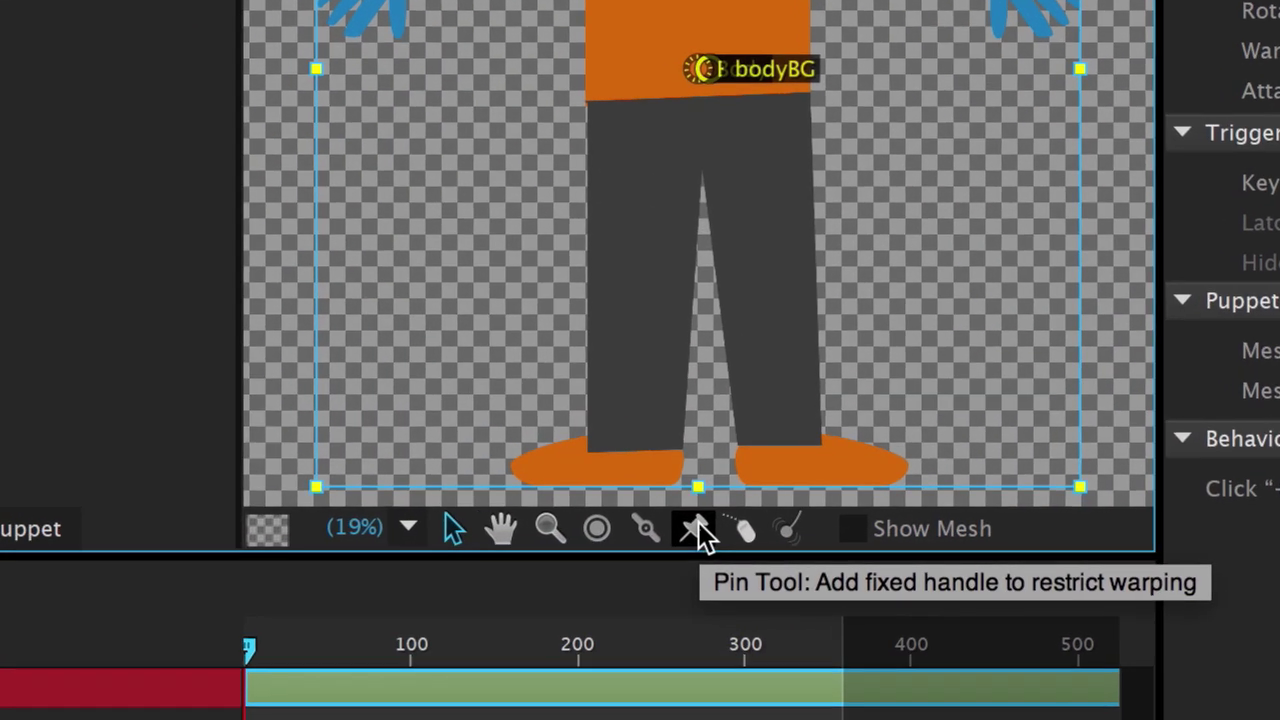
Select the Pin Tool for placing fixed pins on Max's puppet.
click(746, 529)
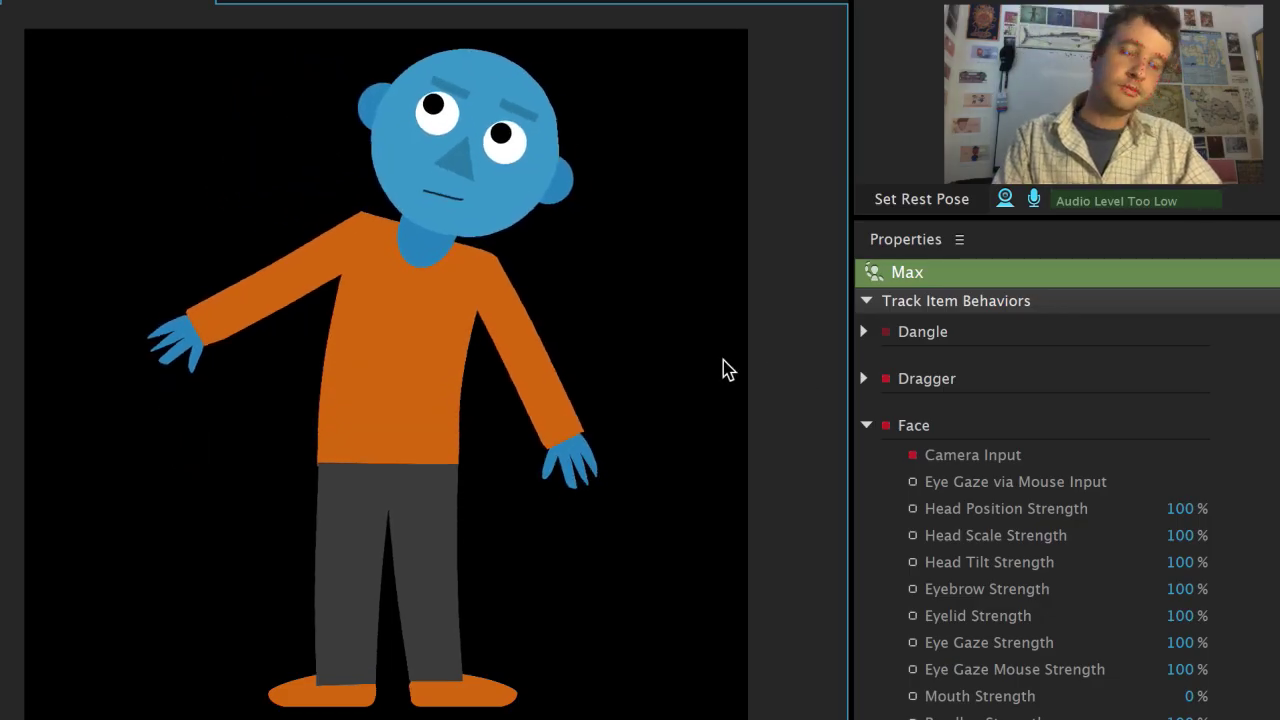
Set the rest pose, add draggable handles to both hands and test a wave.
click(929, 200)
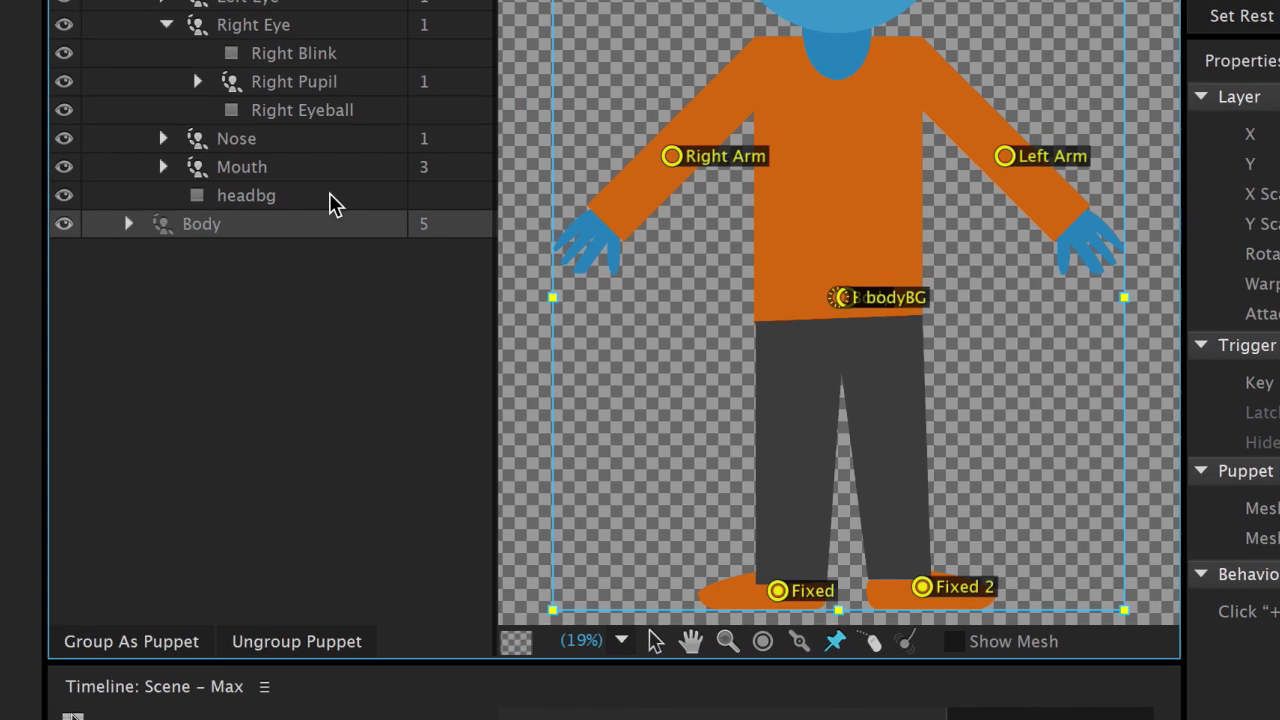
click(873, 642)
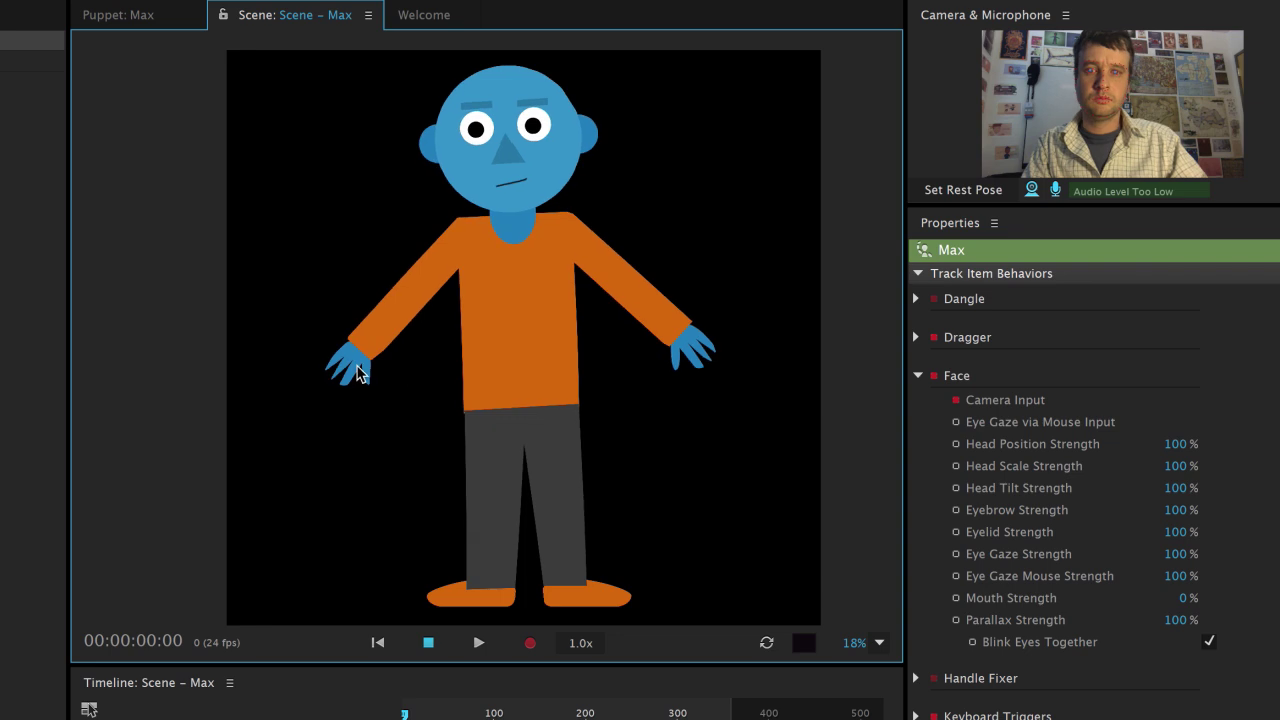
drag(345, 365, 366, 144)
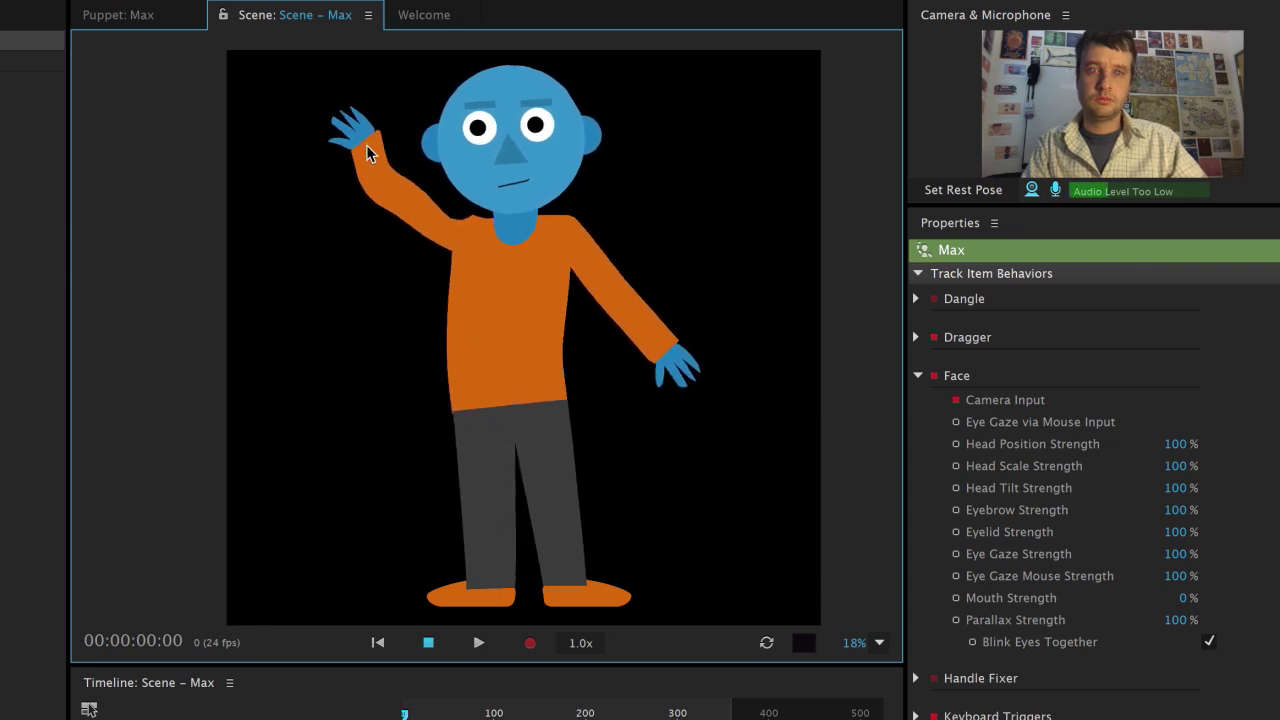
drag(674, 357, 695, 200)
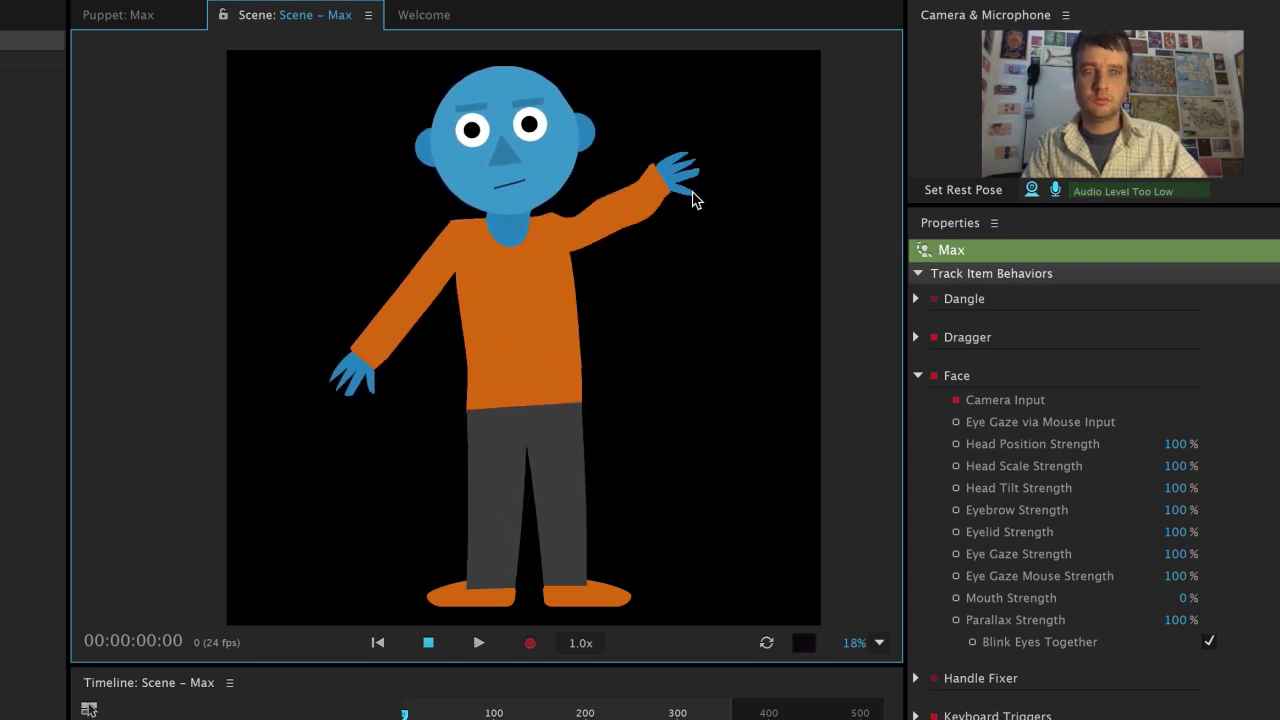
Add a stick along the right arm and test-wave both hands.
drag(762, 72, 688, 152)
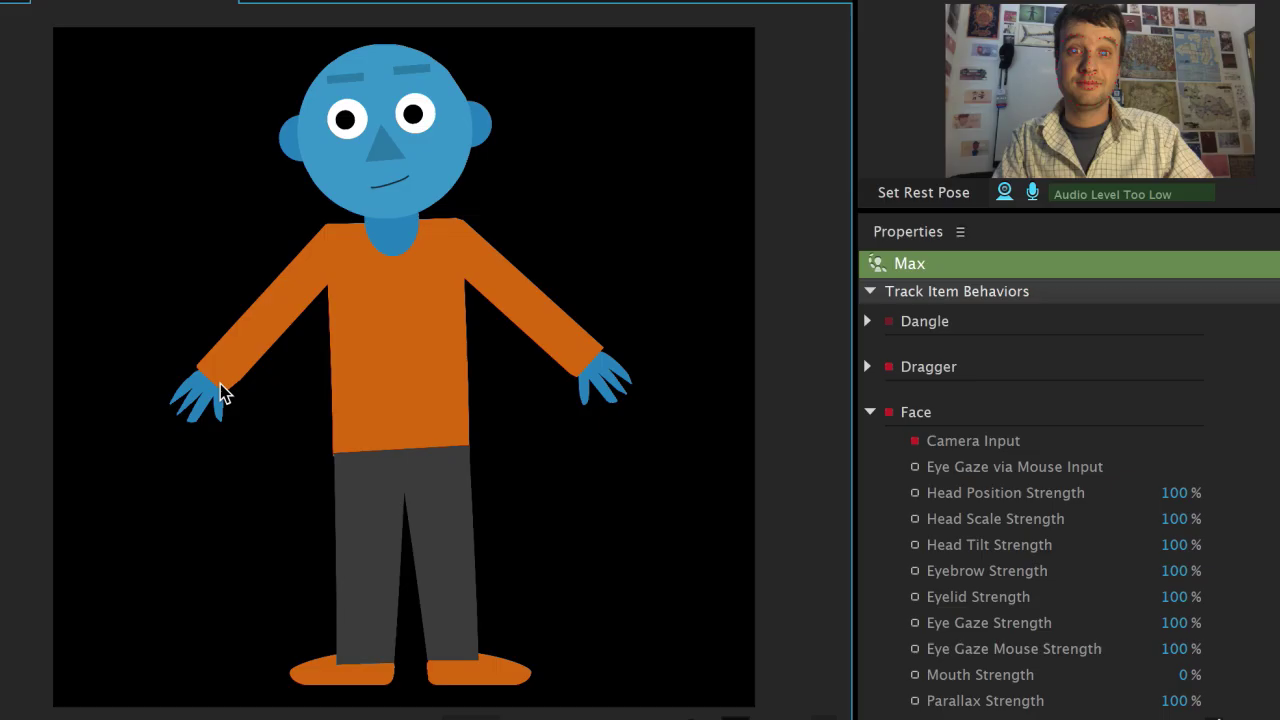
drag(220, 384, 250, 178)
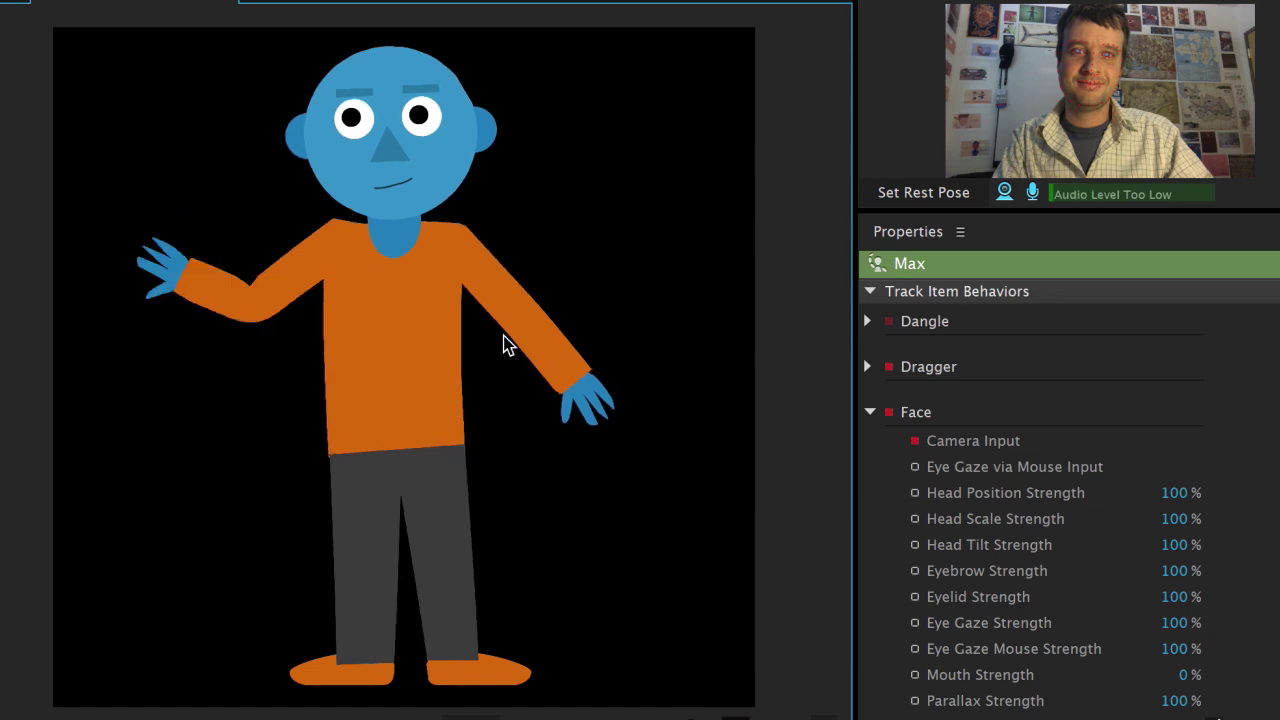
drag(591, 380, 470, 232)
Raise Max's left hand into a wave, then pull a hand down onto his hip.
drag(177, 409, 234, 199)
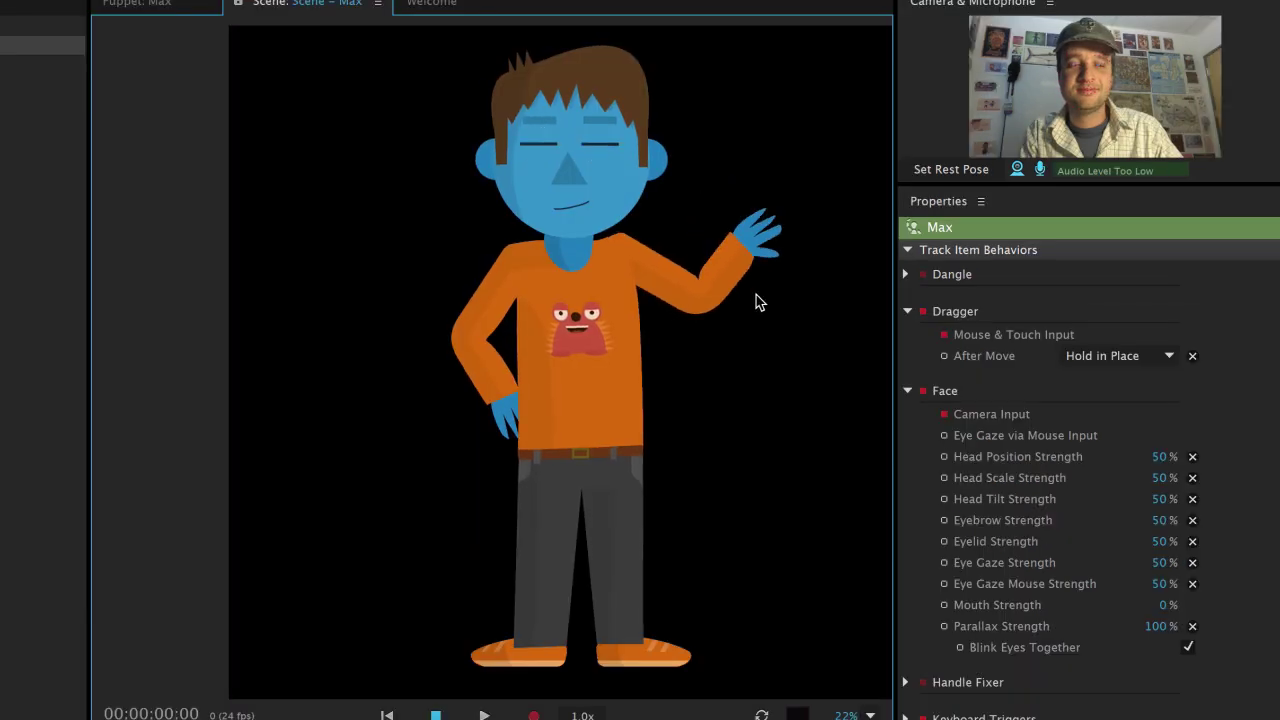
drag(757, 302, 652, 420)
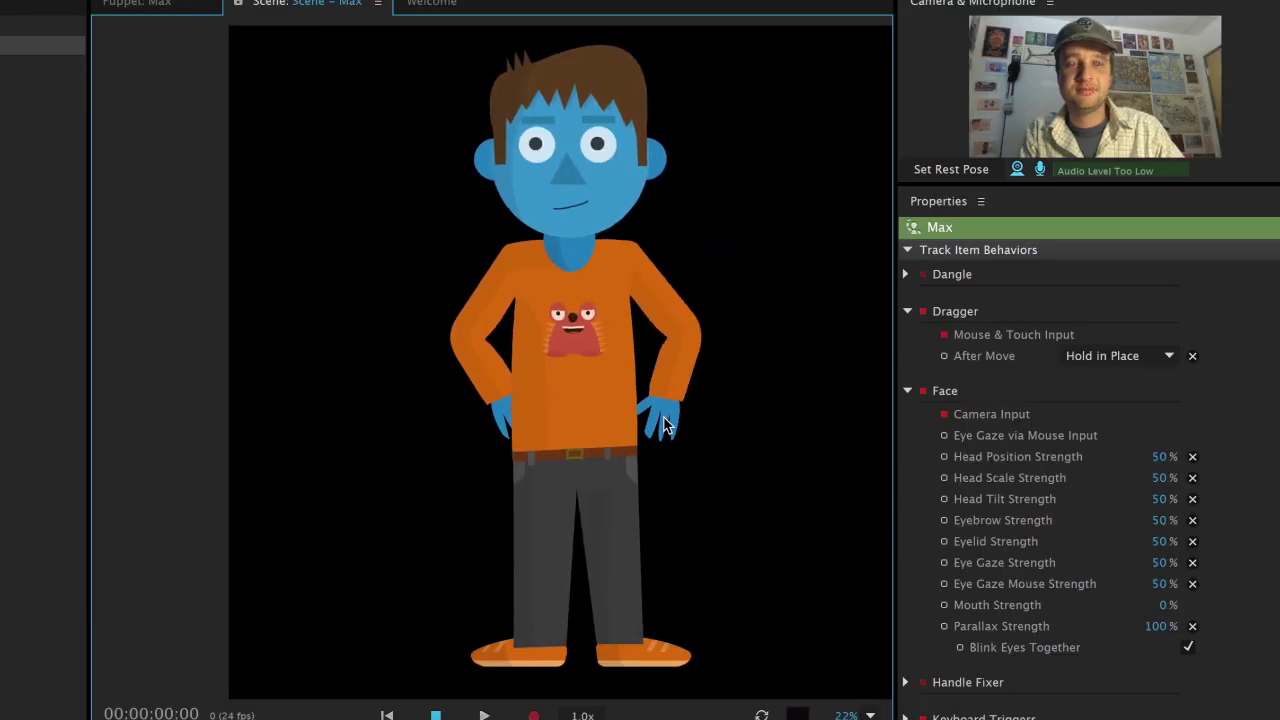